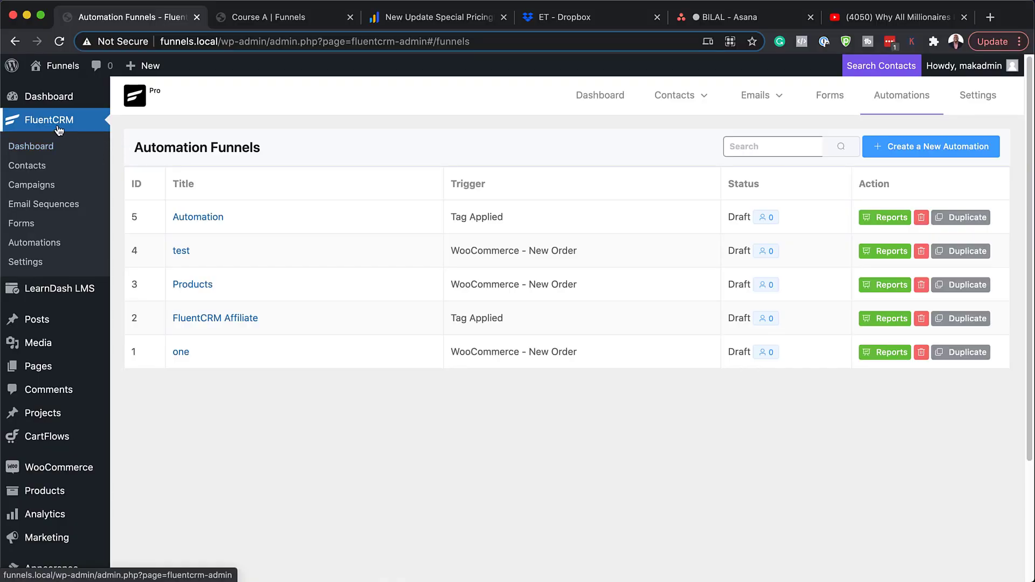
# - Create a new LearnDash course and title it Course C
pyautogui.click(69, 104)
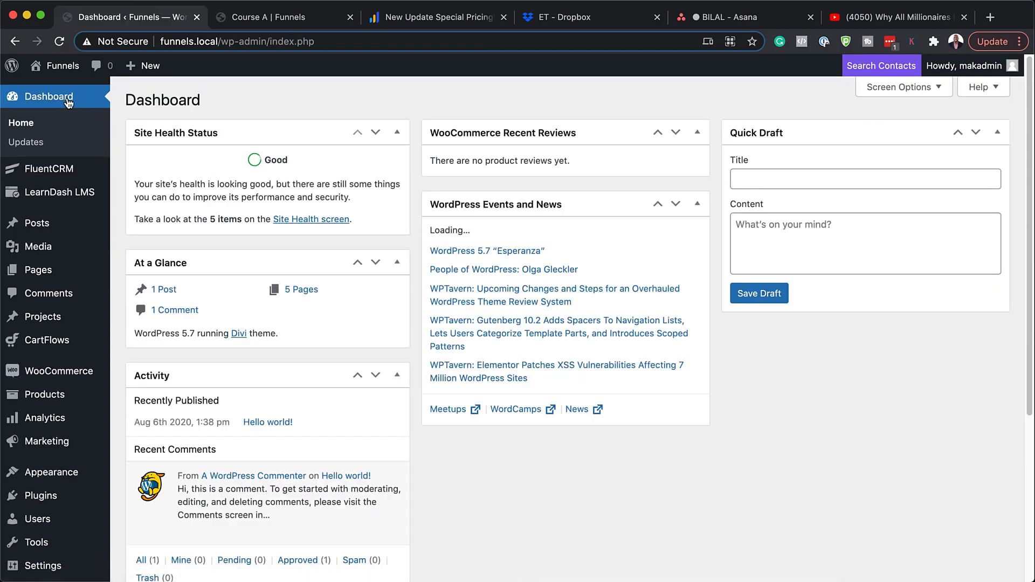
pyautogui.moveTo(73, 201)
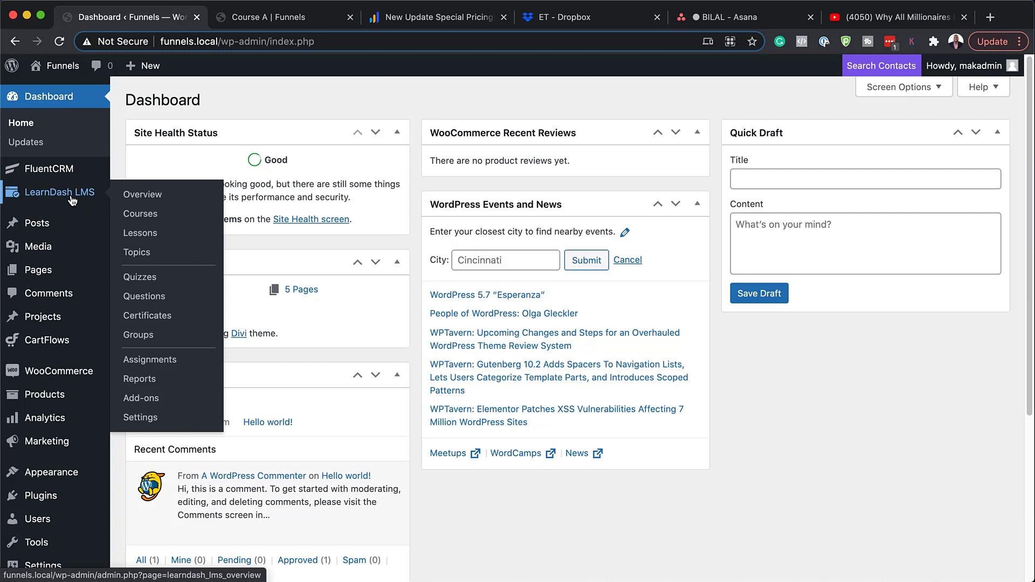
pyautogui.click(139, 214)
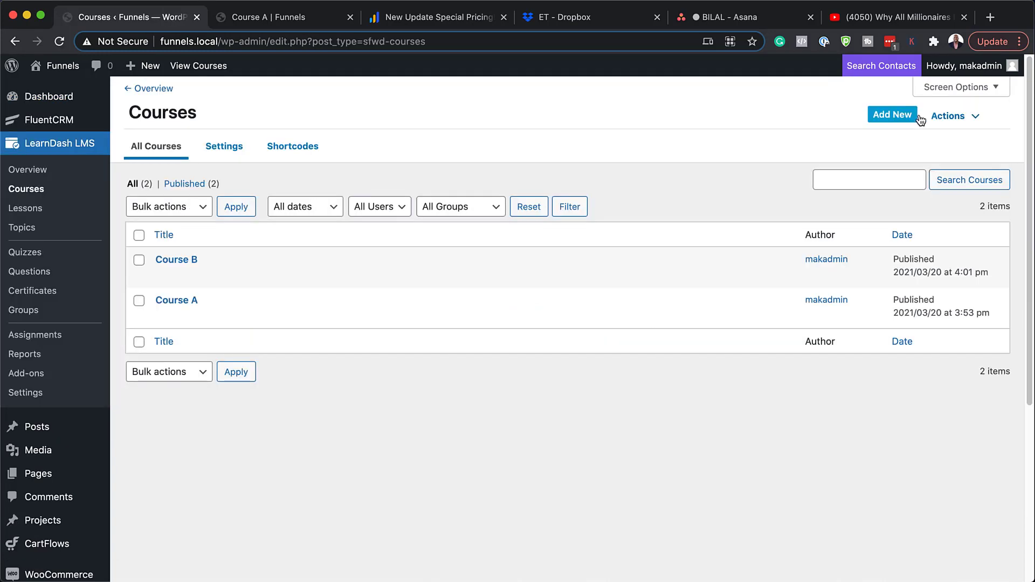
pyautogui.click(893, 116)
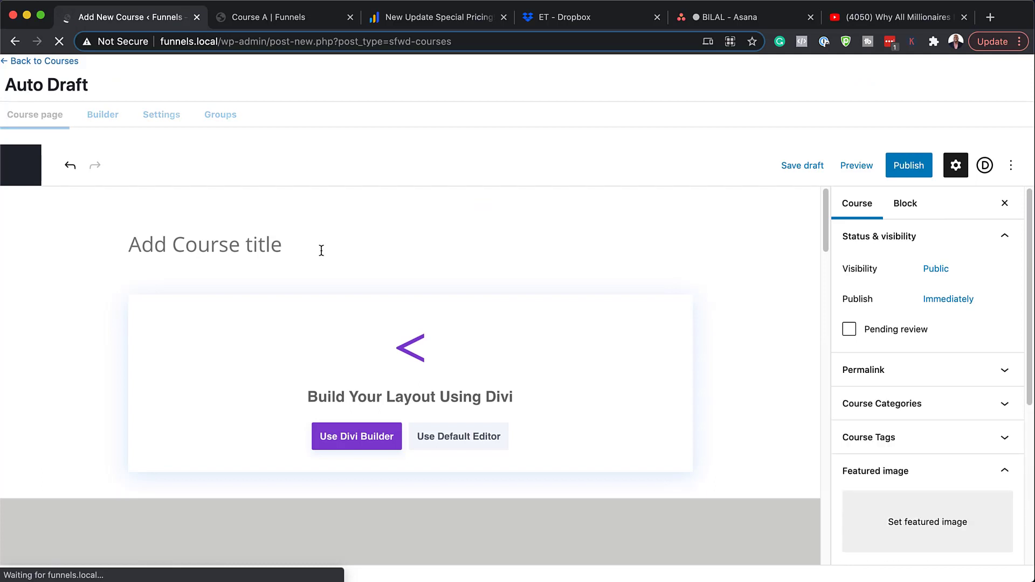
pyautogui.write('Course C')
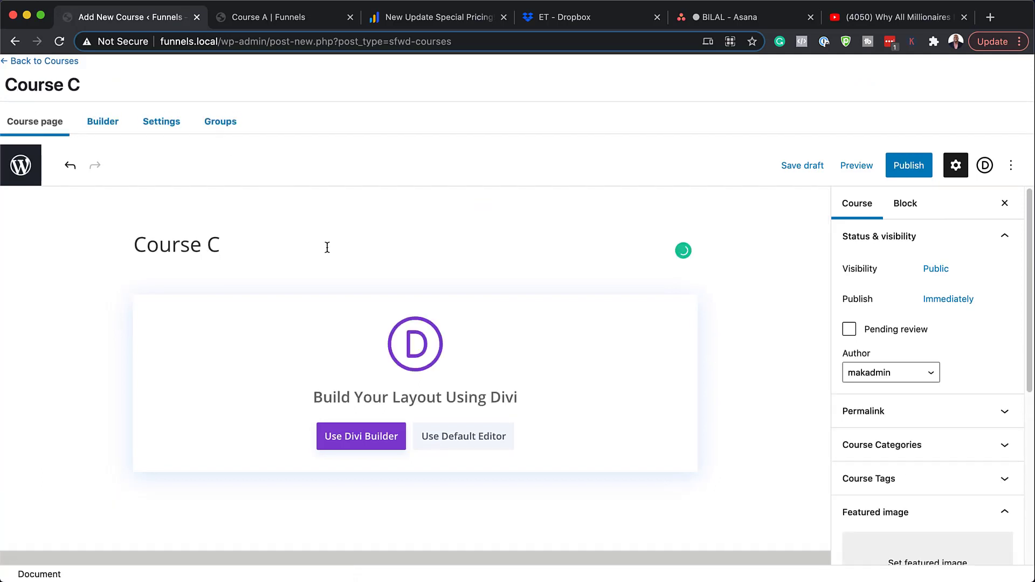
# - Choose the default editor for Course C and fill its body with two paragraphs of "Lorem ipsum dolor sit amet" placeholder text
pyautogui.click(455, 438)
pyautogui.click(217, 308)
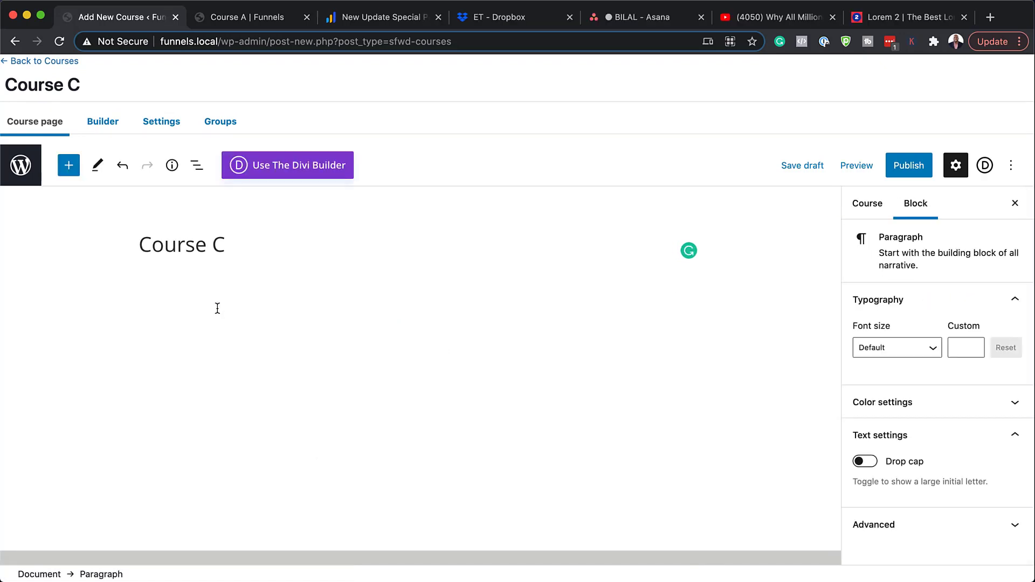
pyautogui.write('Lorem ipsum dolor sit amet, consectetuer adipiscing elit. Donec odio. Quisque volutpat mattis eros. Nullam malesuada erat ut turpis. Suspendisse urna nibh, viverra non, semper suscipit, posuere a, pede. Donec nec justo eget felis facilisis fermentum. Aliquam porttitor mauris sit amet orci. Aenean dignissim pellentesque felis.')
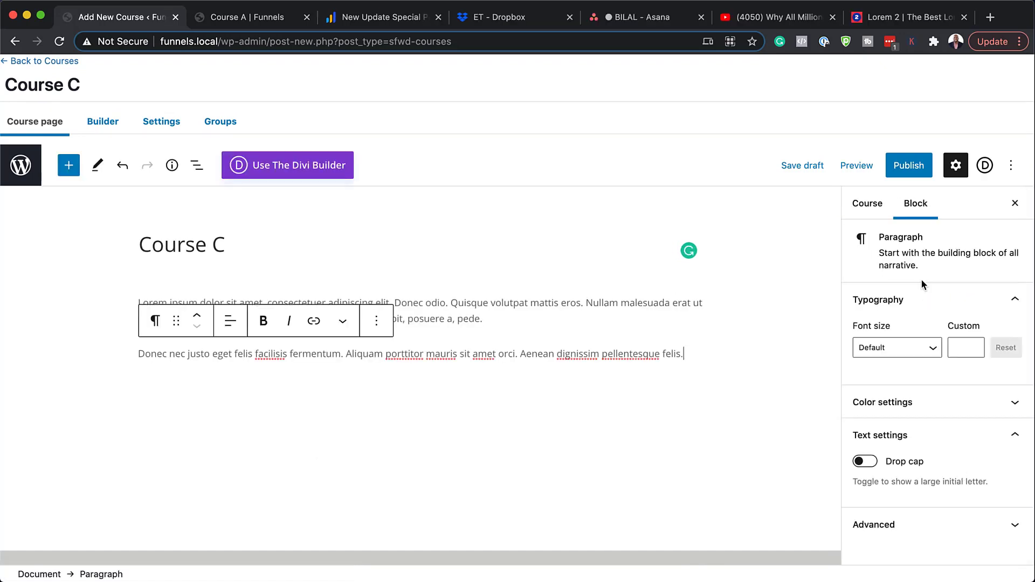
# - Set normal.jpg from the media library as the featured image of Course C and publish the course
pyautogui.click(870, 206)
pyautogui.scroll(-5, 955, 354)
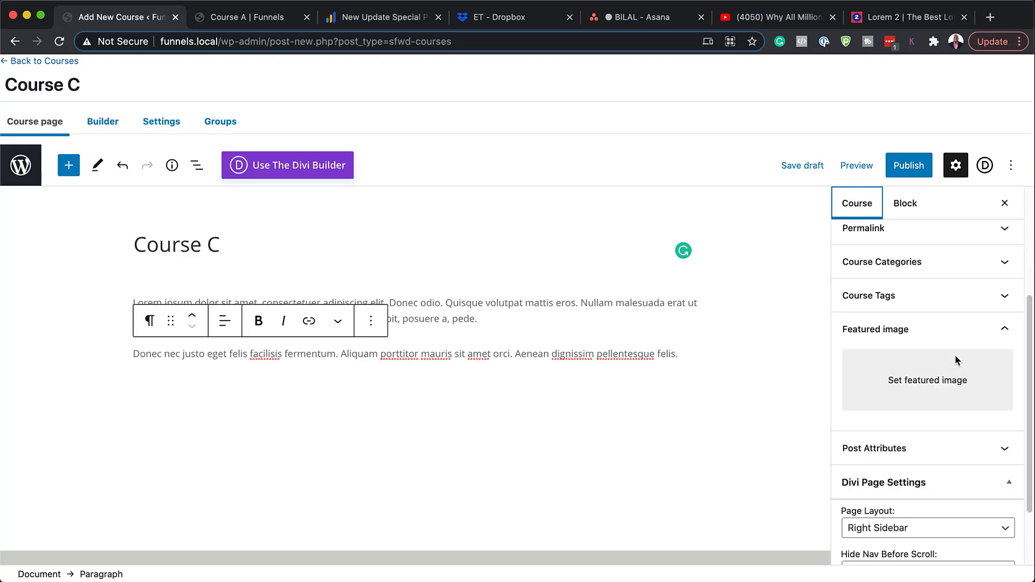
pyautogui.click(932, 311)
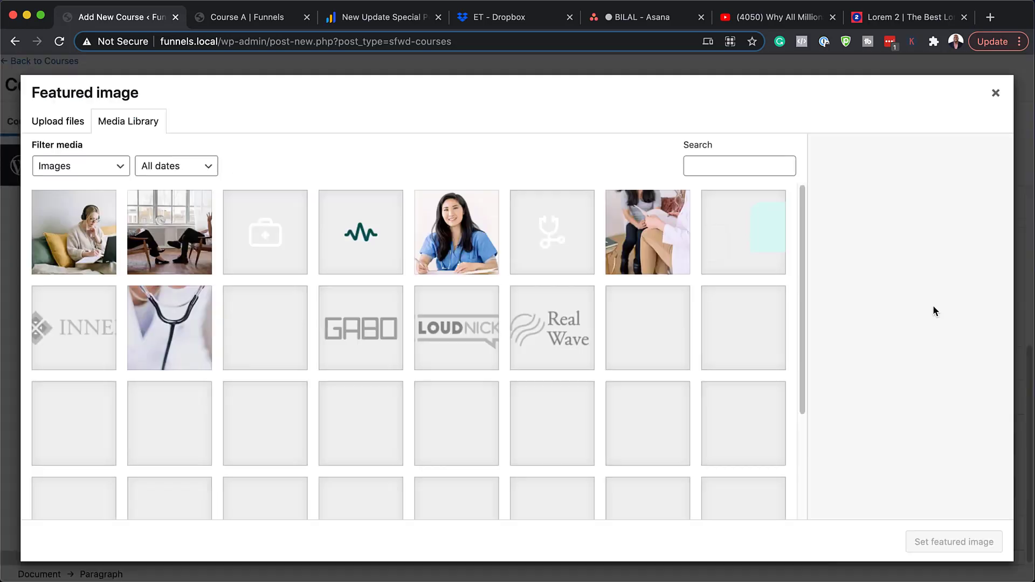
pyautogui.scroll(-2, 445, 371)
pyautogui.scroll(-3, 445, 372)
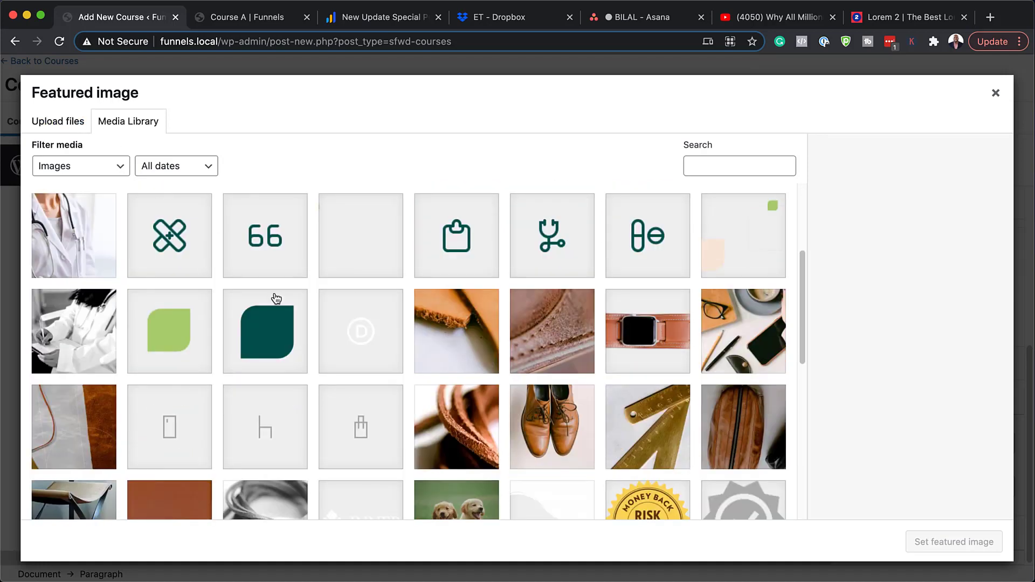
pyautogui.scroll(-5, 458, 378)
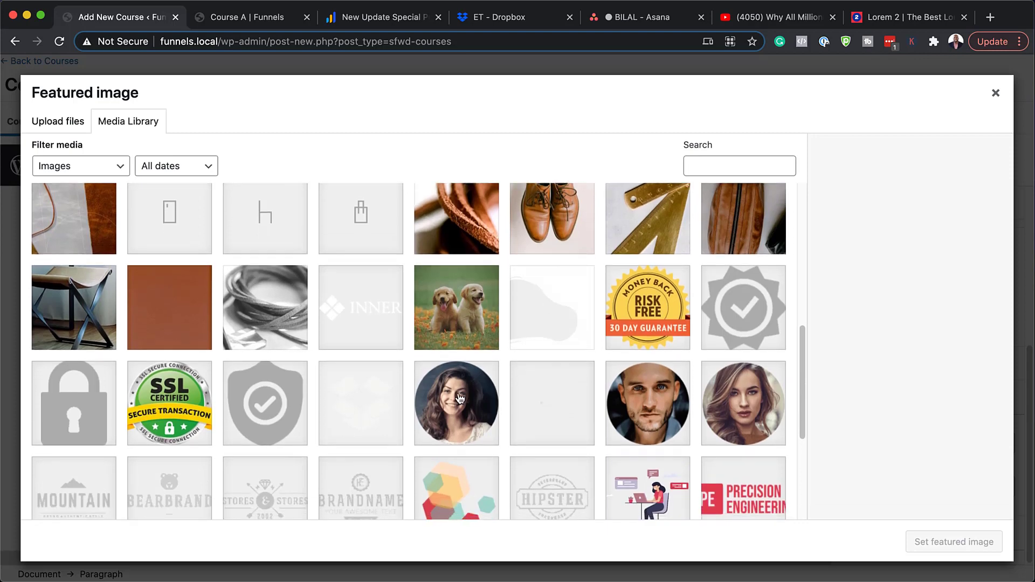
pyautogui.scroll(-5, 539, 400)
pyautogui.click(369, 474)
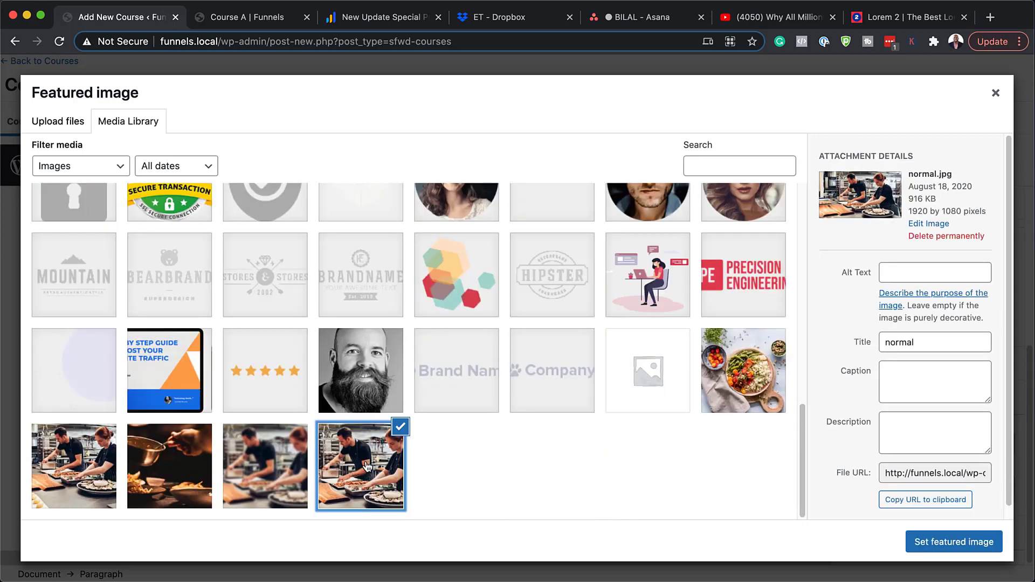
pyautogui.click(977, 543)
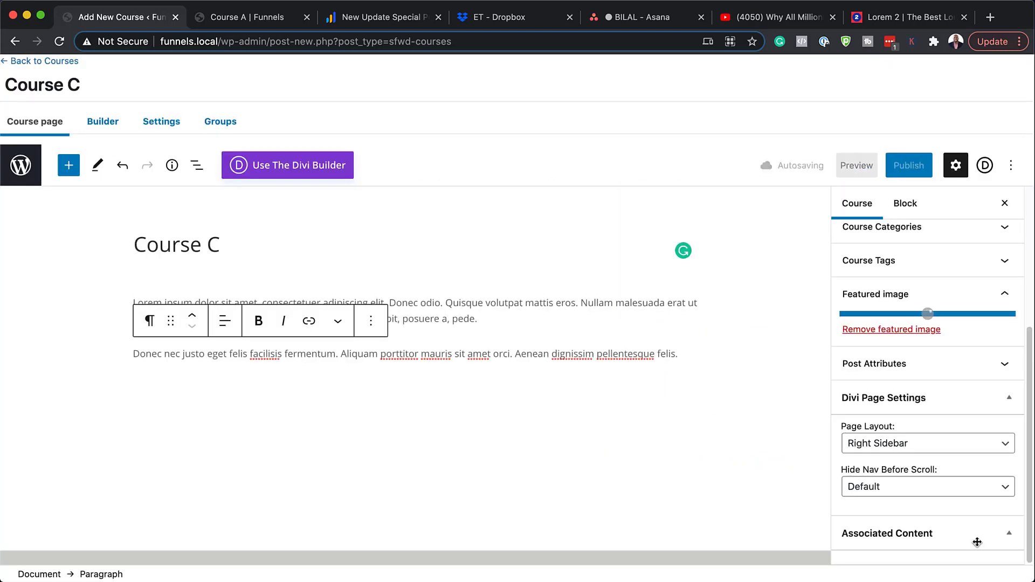
pyautogui.click(909, 165)
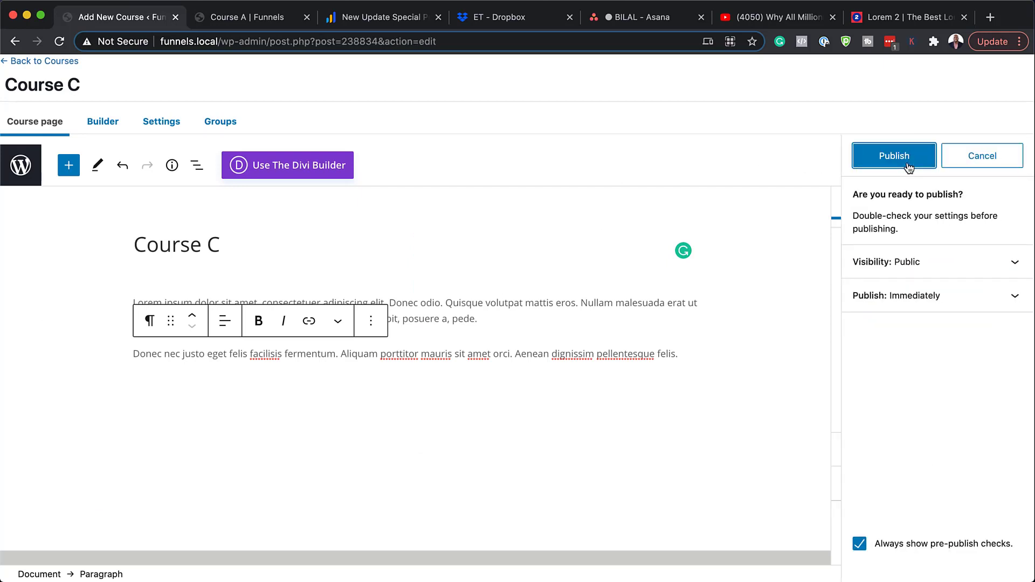
pyautogui.click(908, 165)
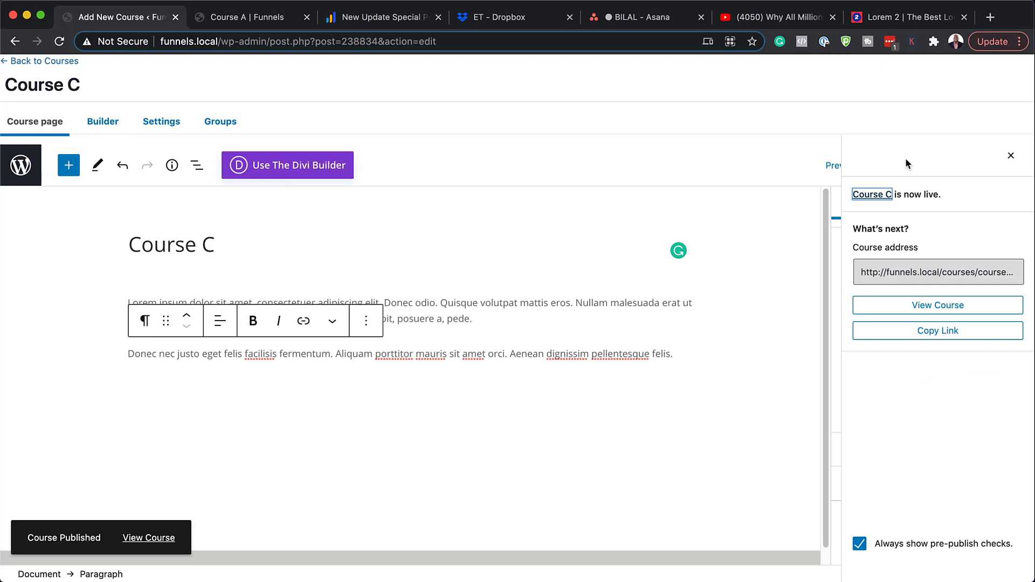
# - Add two lessons named Lesson 1 and Lesson 2 to Course C in the course builder
pyautogui.click(110, 125)
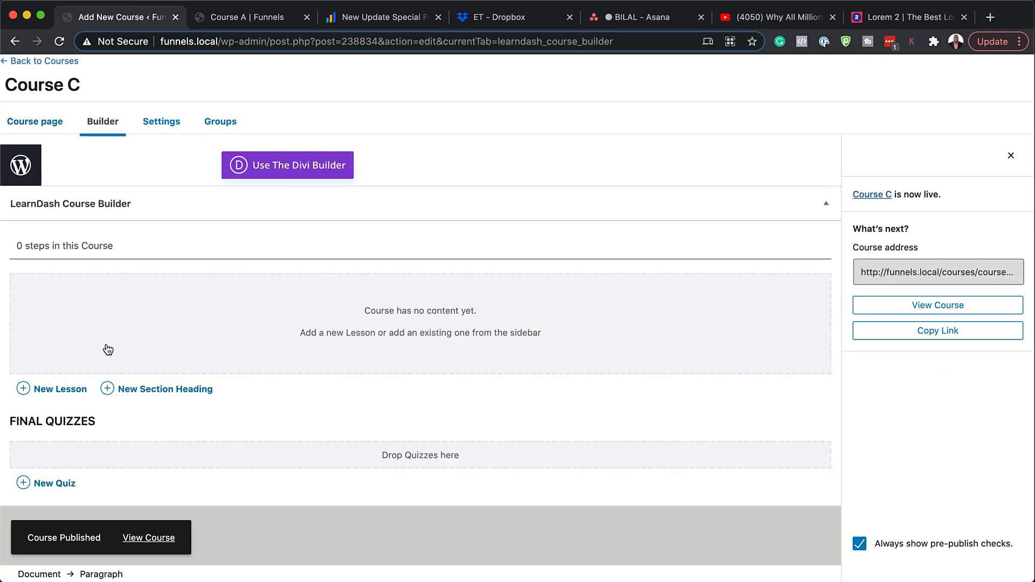
pyautogui.click(62, 392)
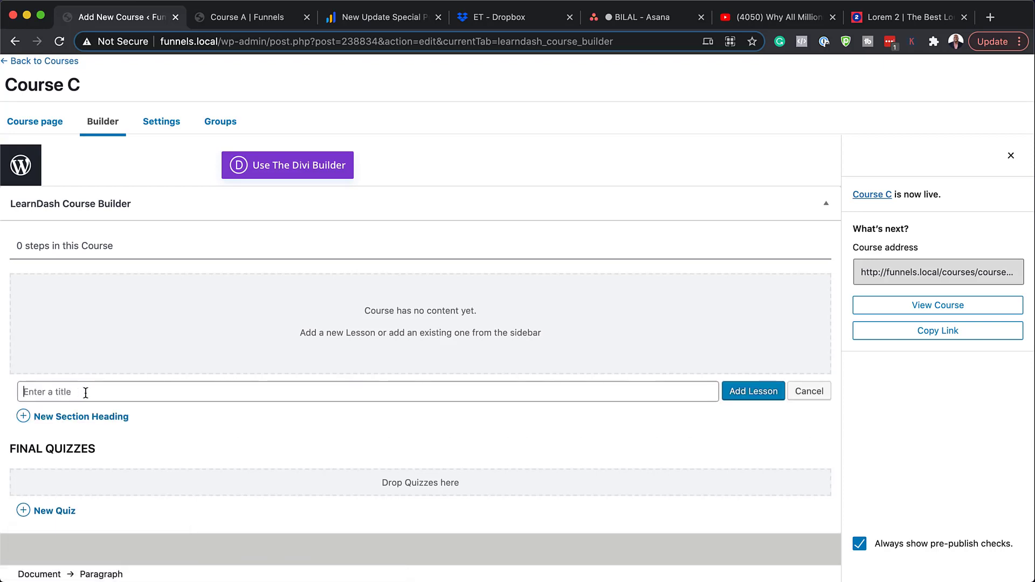
pyautogui.write('Lesson 1')
pyautogui.click(749, 393)
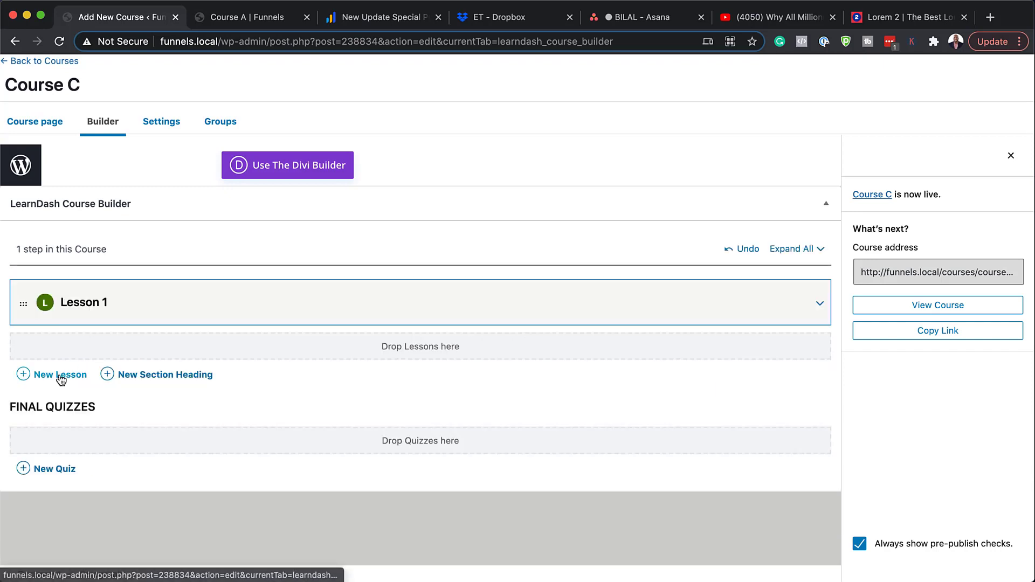
pyautogui.click(62, 376)
pyautogui.write('Lesson 2')
pyautogui.click(749, 376)
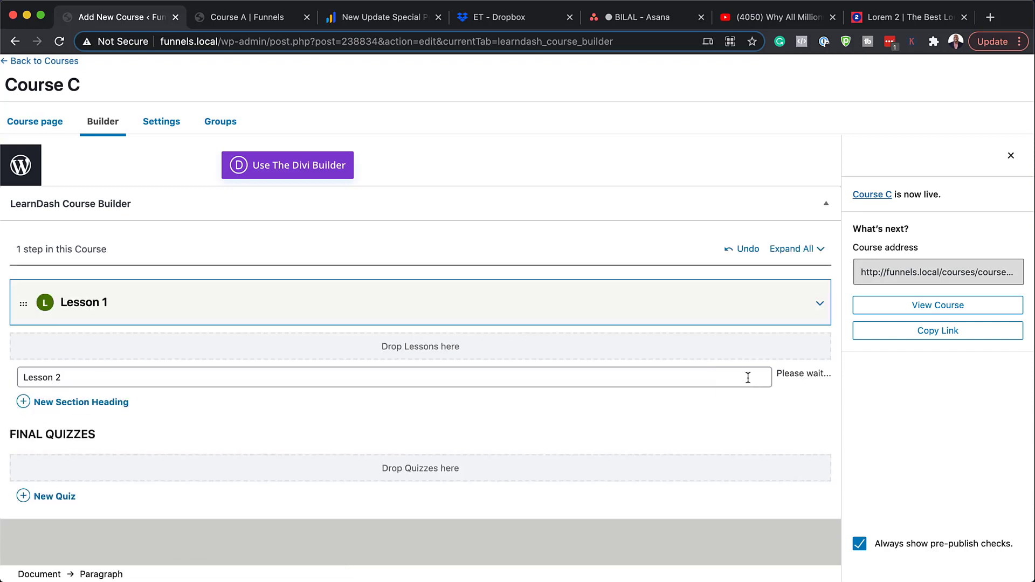
# - Add a section heading named Start Here to the course and move it above Lesson 1
pyautogui.click(176, 420)
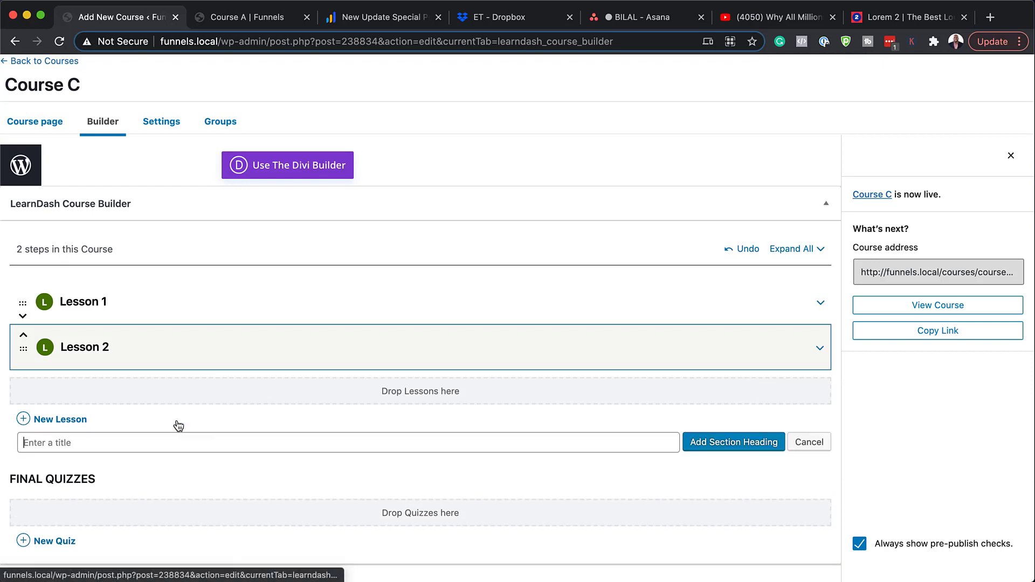
pyautogui.write('Start Here')
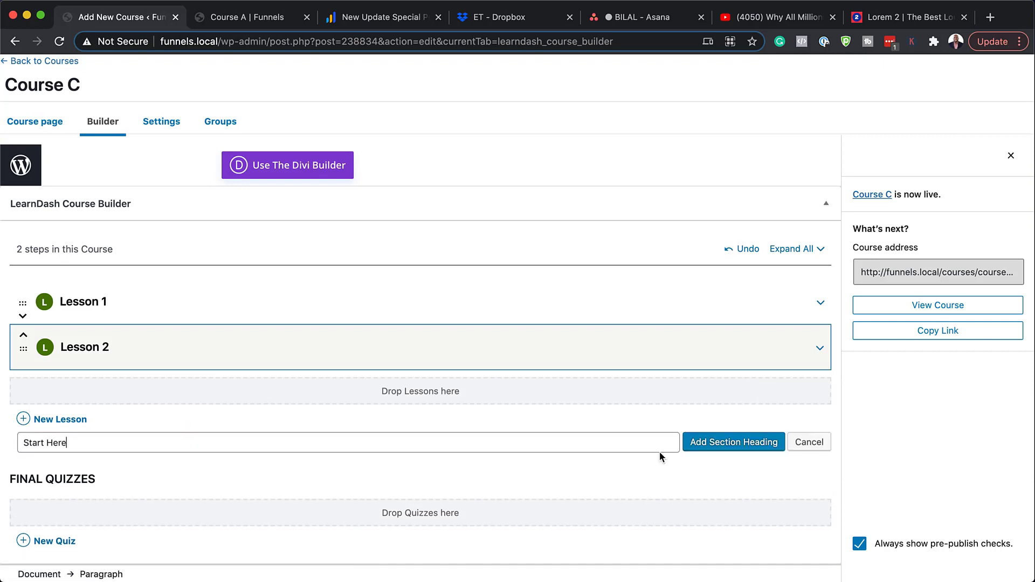
pyautogui.click(700, 447)
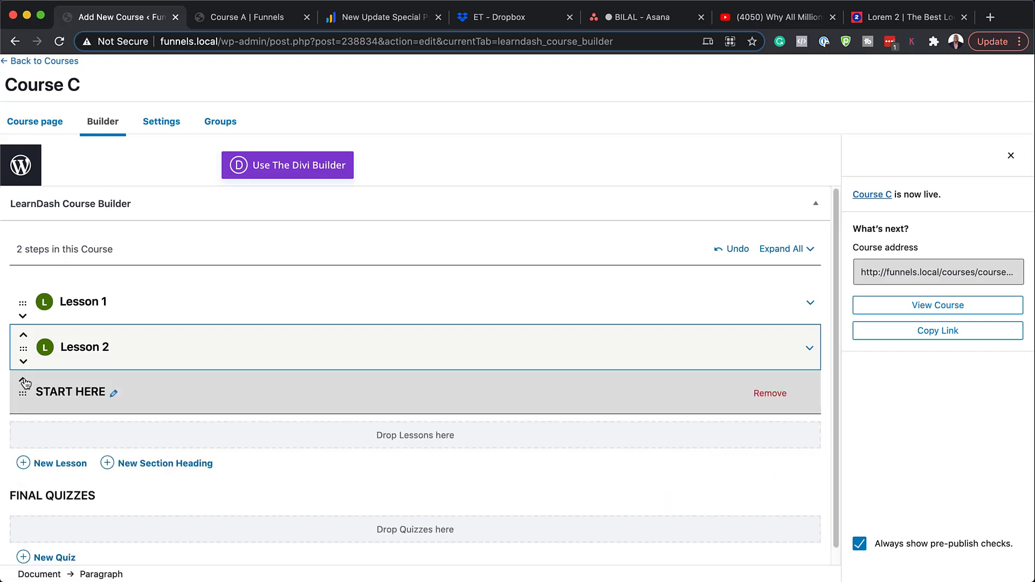
pyautogui.click(23, 379)
pyautogui.click(22, 336)
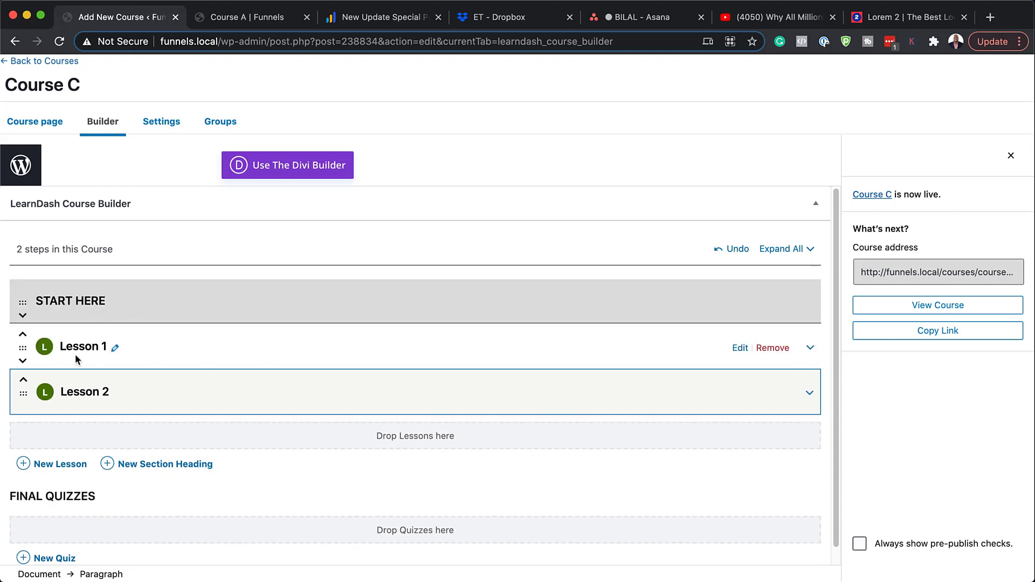
# - Open Lesson 1 for editing, fill its body with two "Lorem ipsum dolor sit amet" placeholder paragraphs, and update the lesson
pyautogui.click(740, 348)
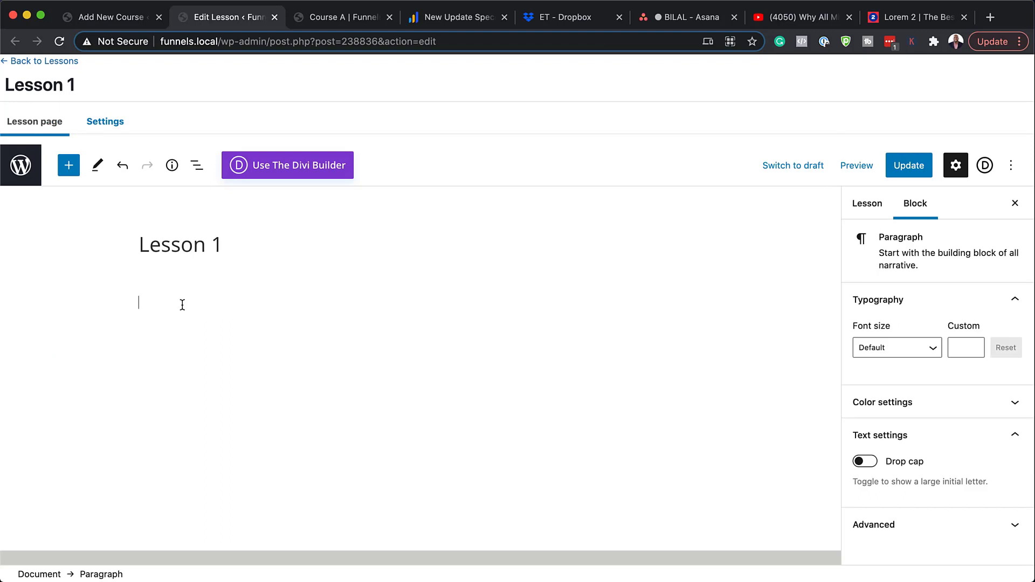
pyautogui.write('Lorem ipsum dolor sit amet, consectetuer adipiscing elit. Donec odio. Quisque volutpat mattis eros. Nullam malesuada erat ut turpis. Suspendisse urna nibh, viverra non, semper suscipit, posuere a, pede.  Donec nec justo eget felis facilisis fermentum. Aliquam porttitor mauris sit amet orci. Aenean dignissim pellentesque felis.')
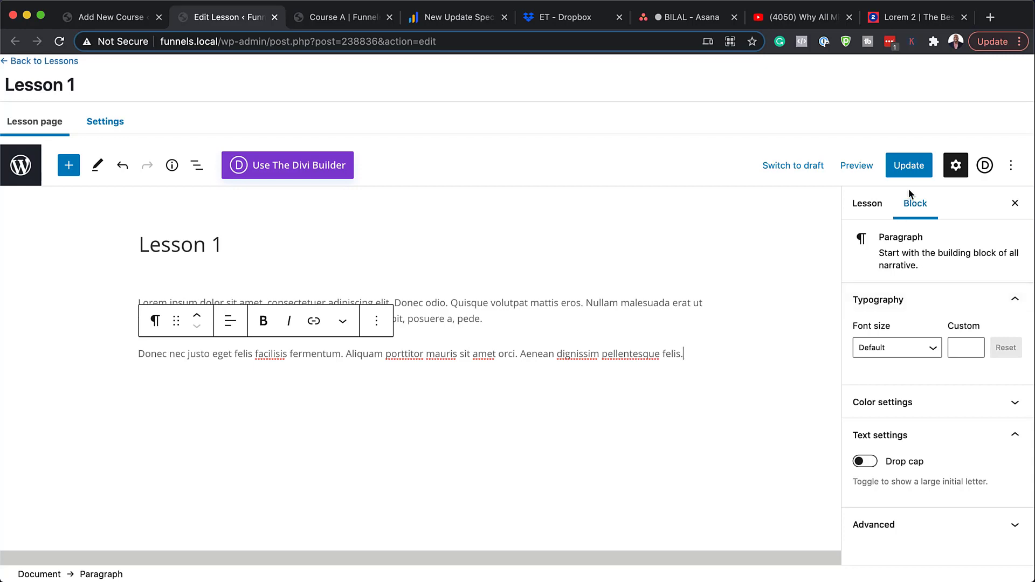
pyautogui.click(918, 168)
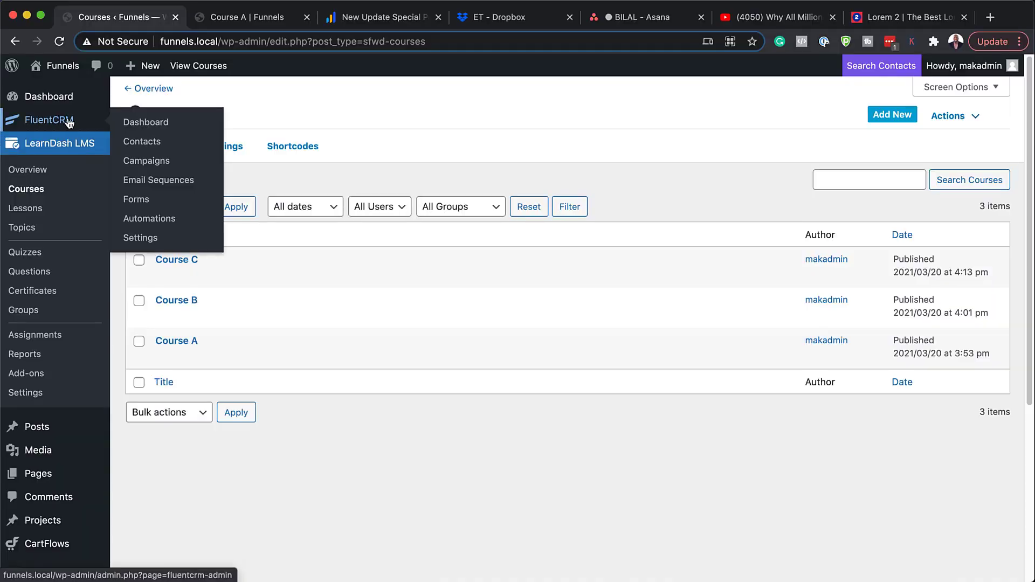
# - Create a FluentCRM automation funnel labelled Course Upgrade in the LearnDash category with the Completes a Course trigger
pyautogui.click(69, 124)
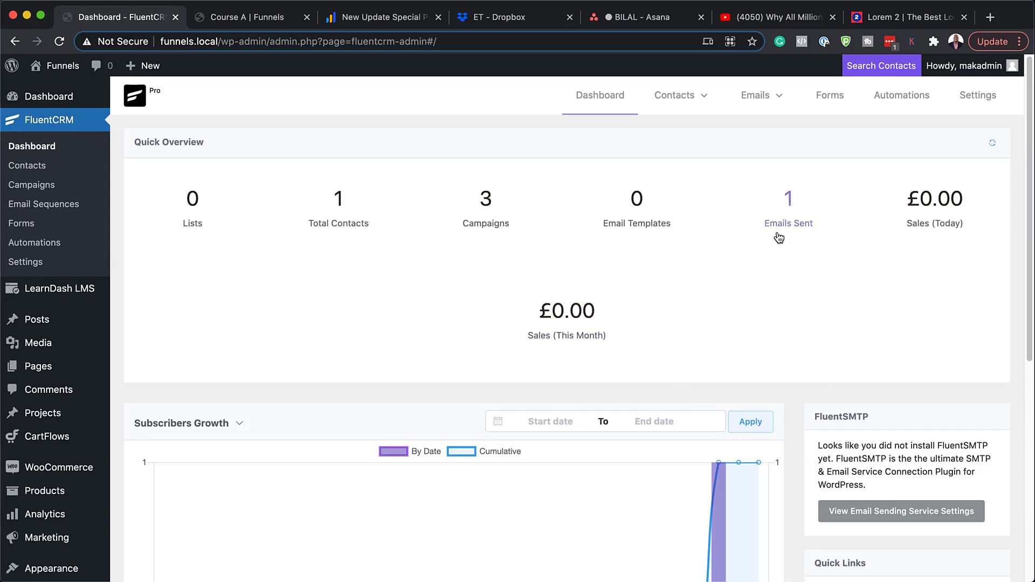
pyautogui.click(907, 101)
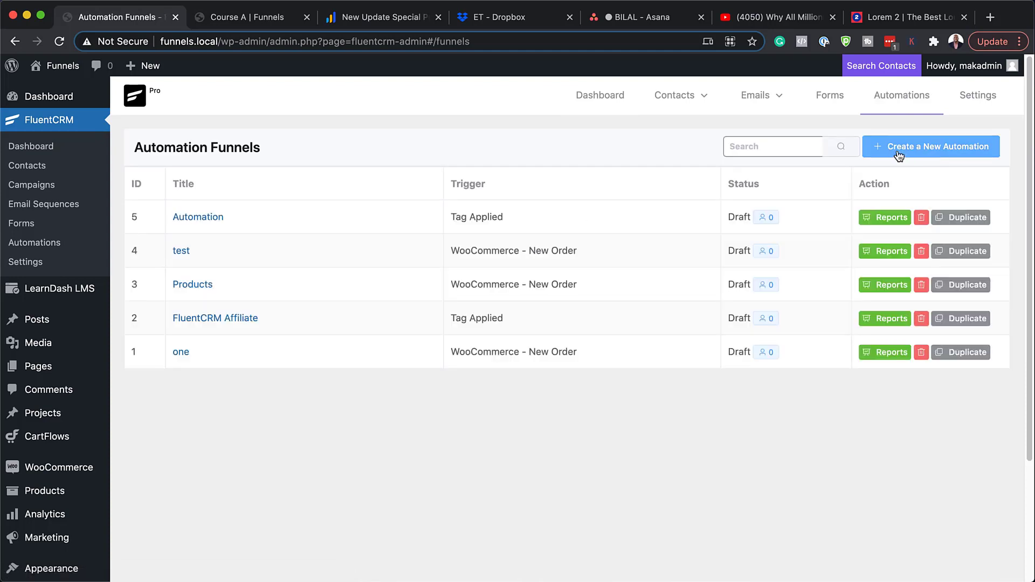
pyautogui.click(898, 154)
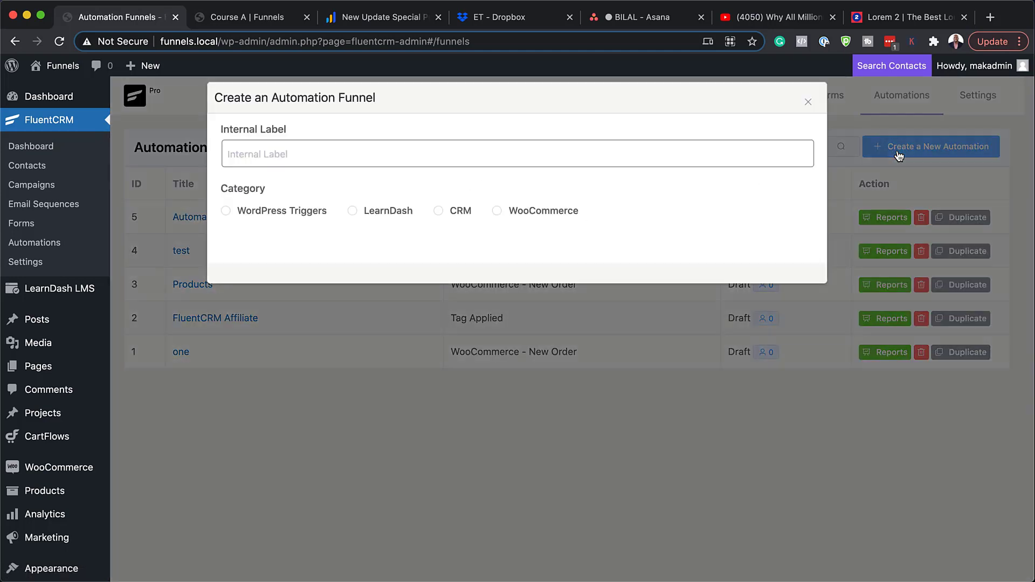
pyautogui.click(727, 156)
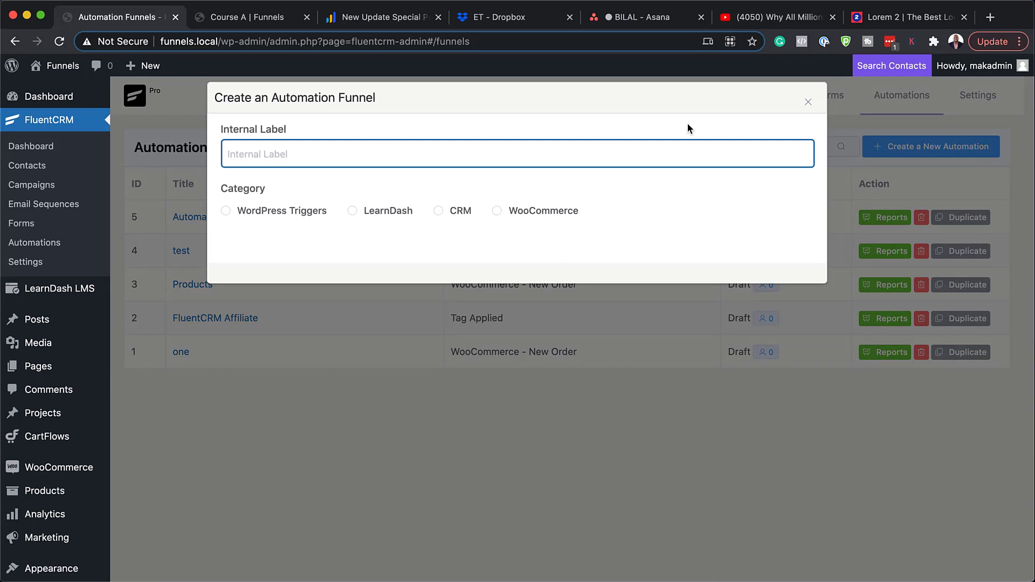
pyautogui.write('Course Upgrade')
pyautogui.click(352, 211)
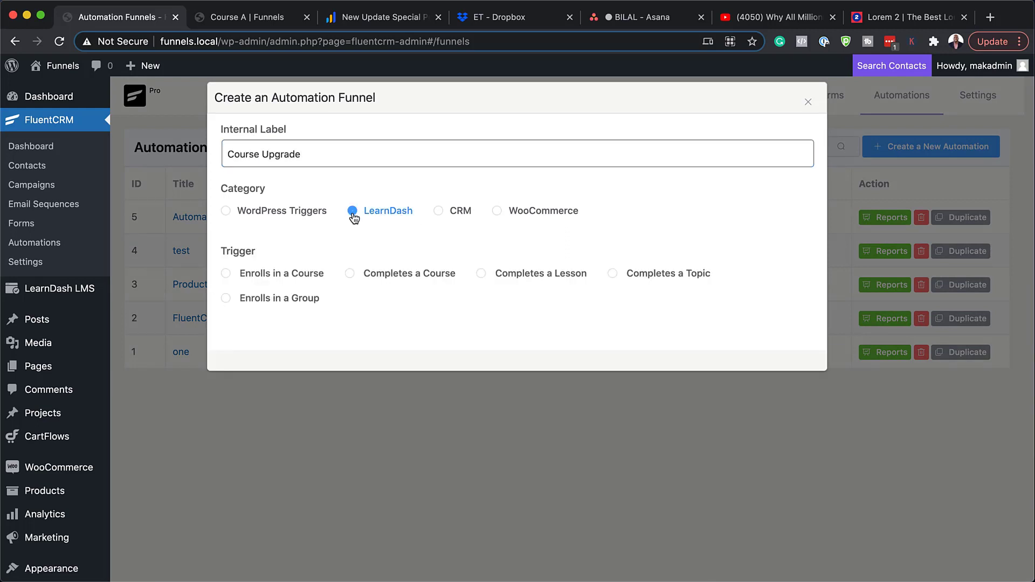
pyautogui.click(350, 274)
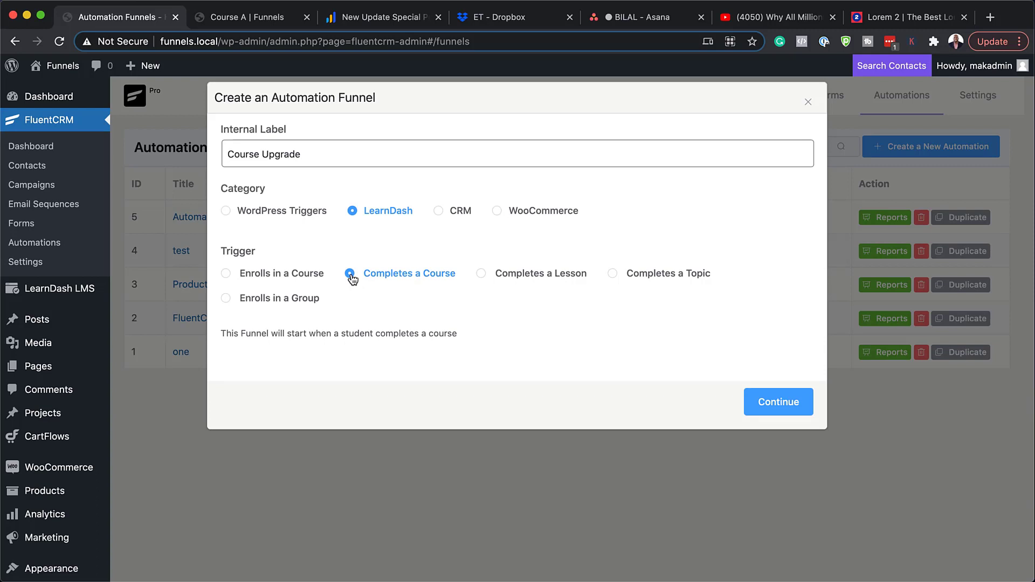
pyautogui.click(785, 407)
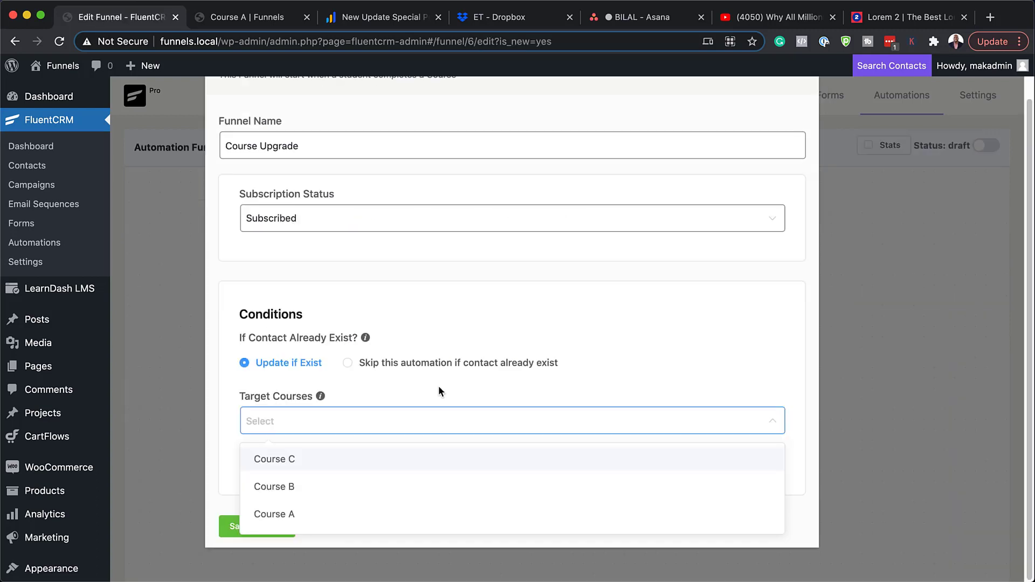
# - Set Course A as the funnel's target course and save the trigger settings
pyautogui.click(250, 418)
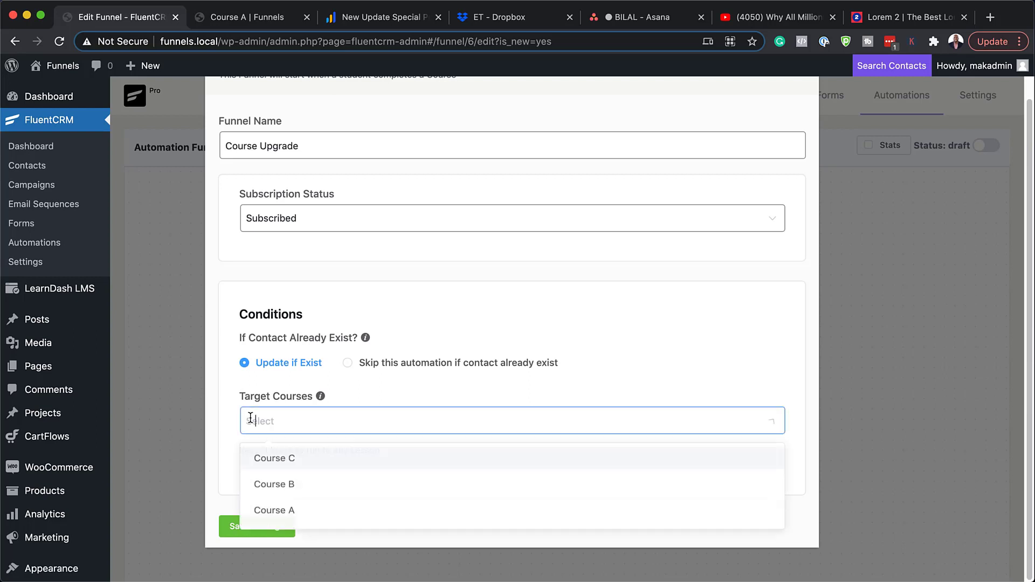
pyautogui.click(279, 517)
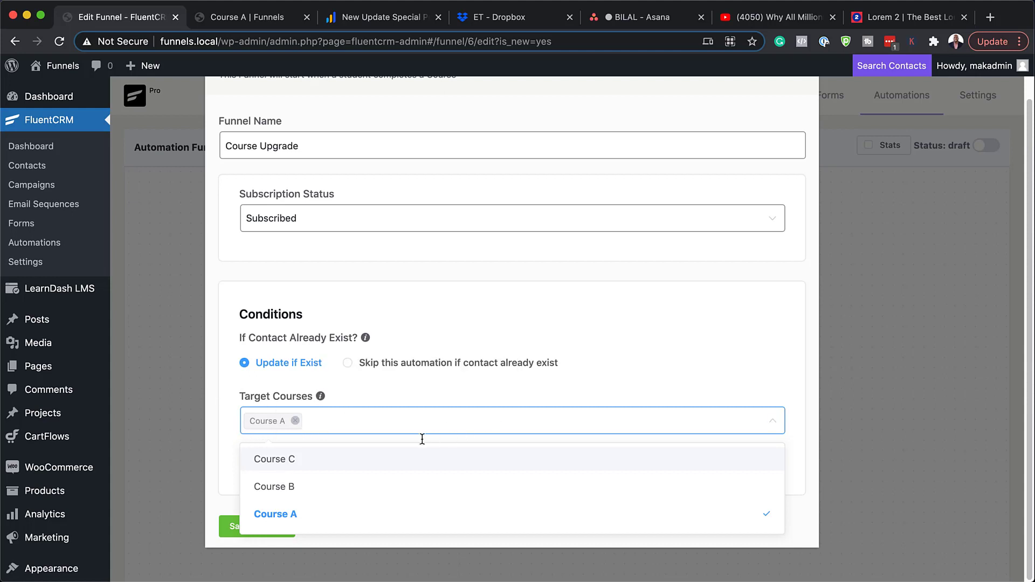
pyautogui.click(225, 528)
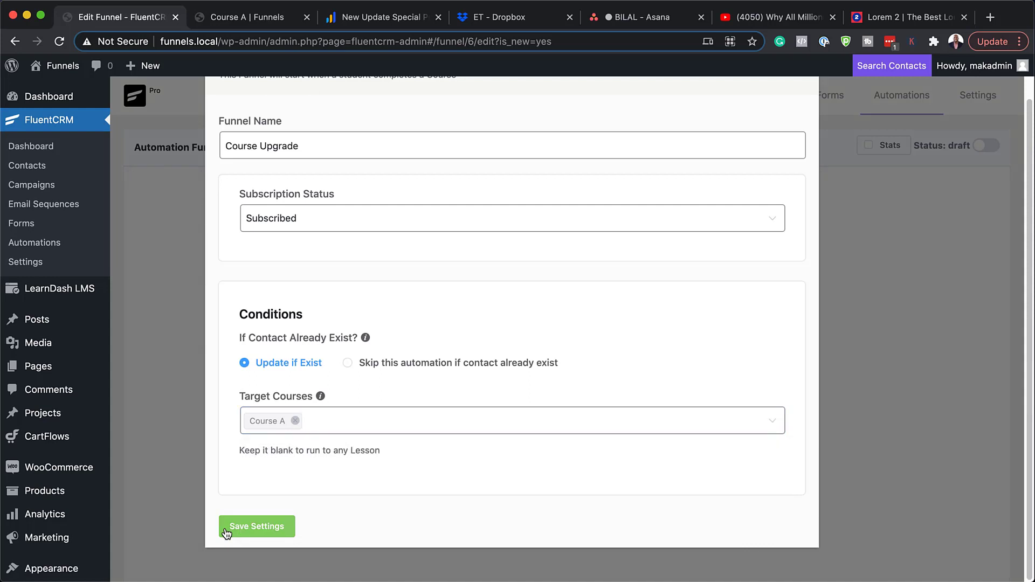
pyautogui.click(227, 528)
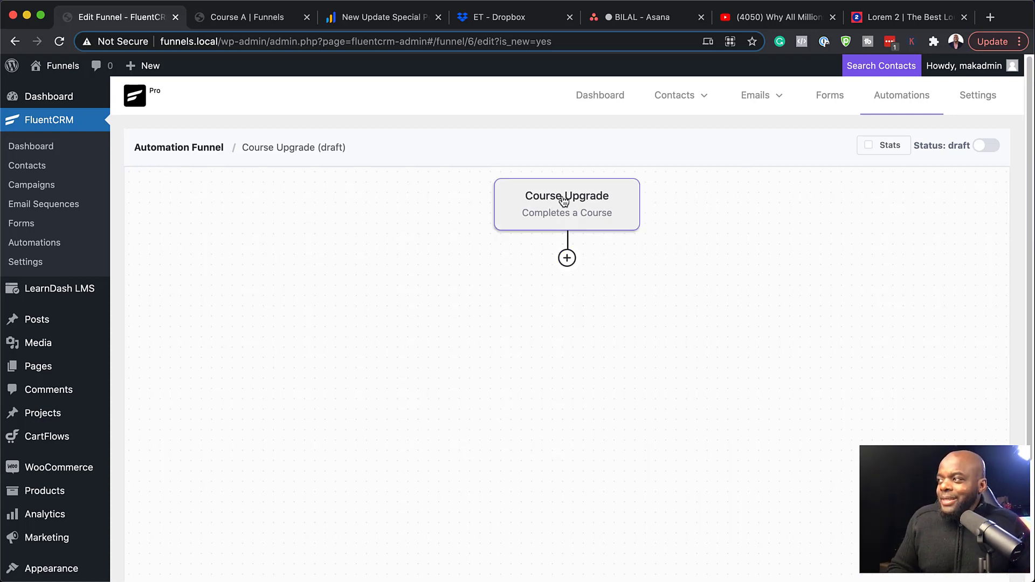
# - Add an Apply Tag action below the Course Upgrade trigger, enter Completed Course A as the tag, and save it
pyautogui.click(567, 258)
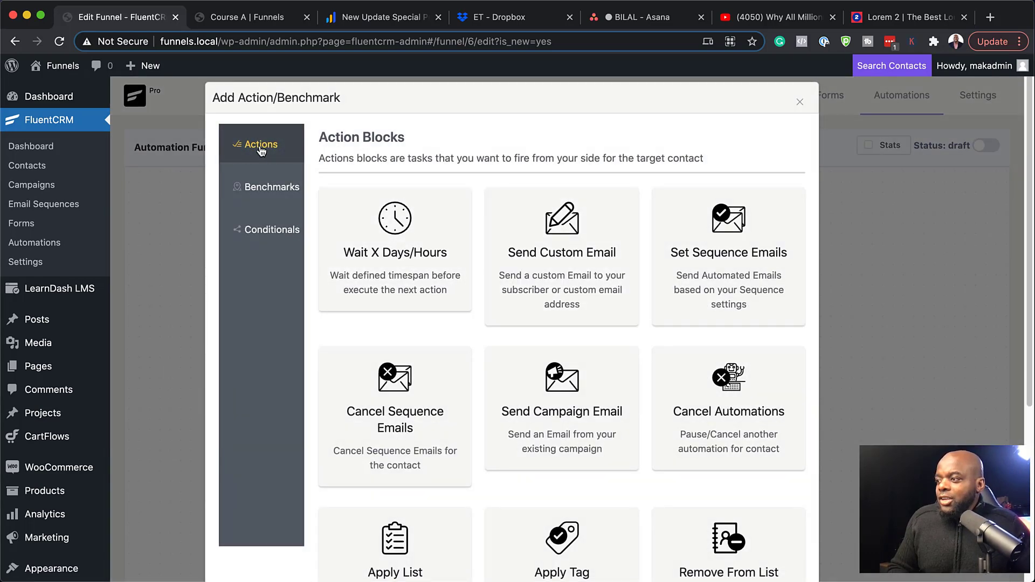
pyautogui.scroll(-5, 484, 356)
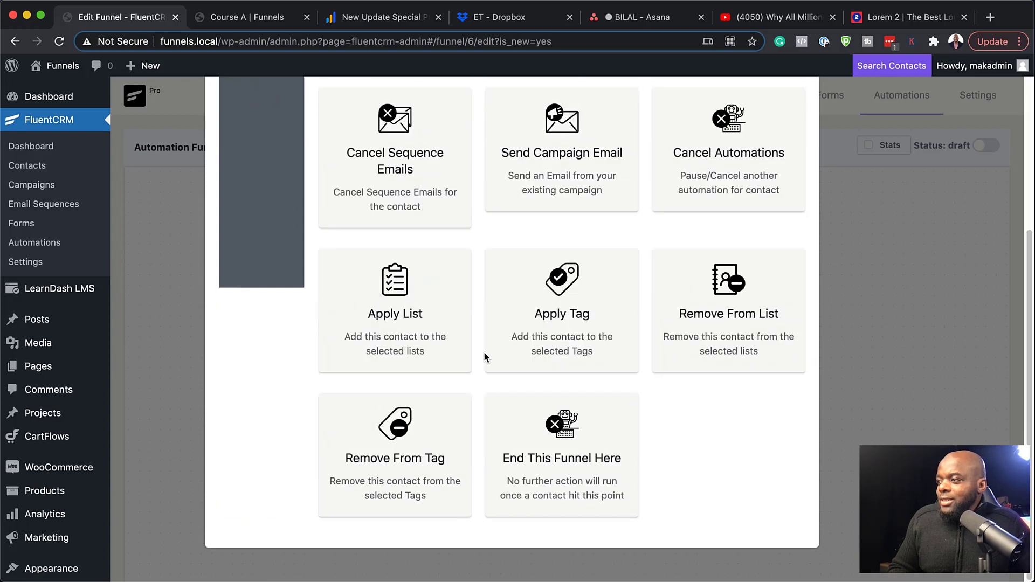
pyautogui.click(557, 322)
pyautogui.click(443, 268)
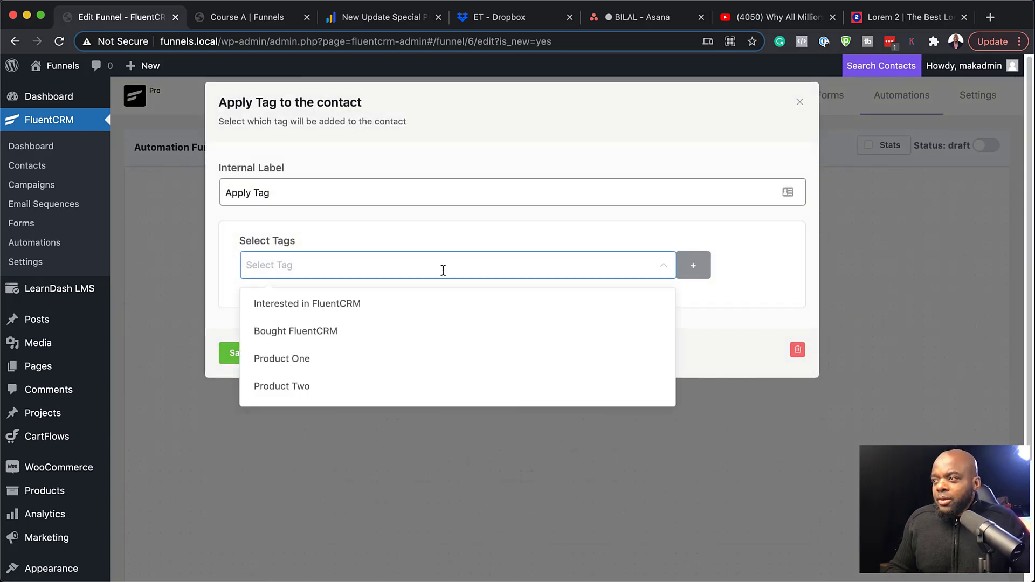
pyautogui.write('Completed Course A')
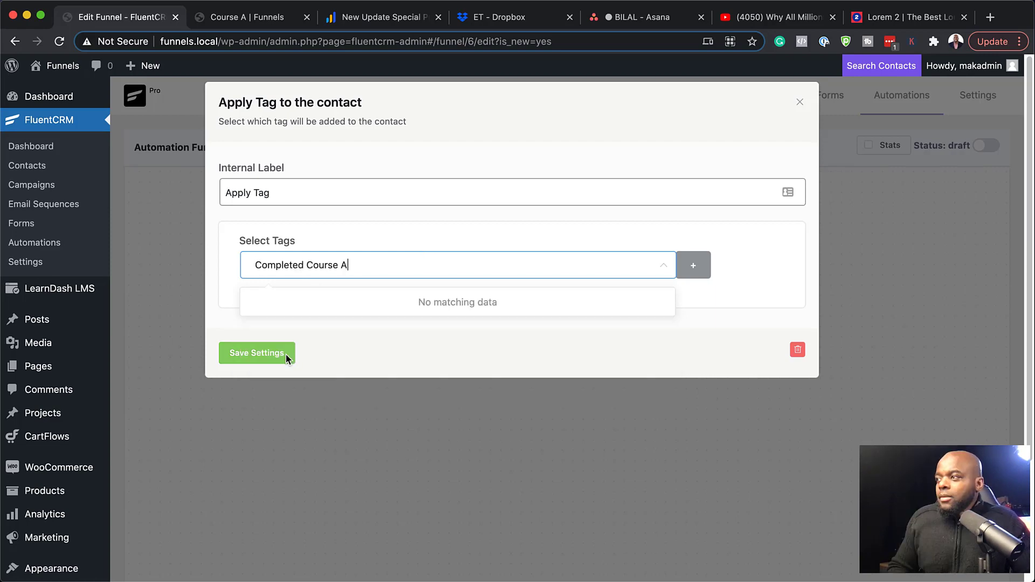
pyautogui.click(286, 354)
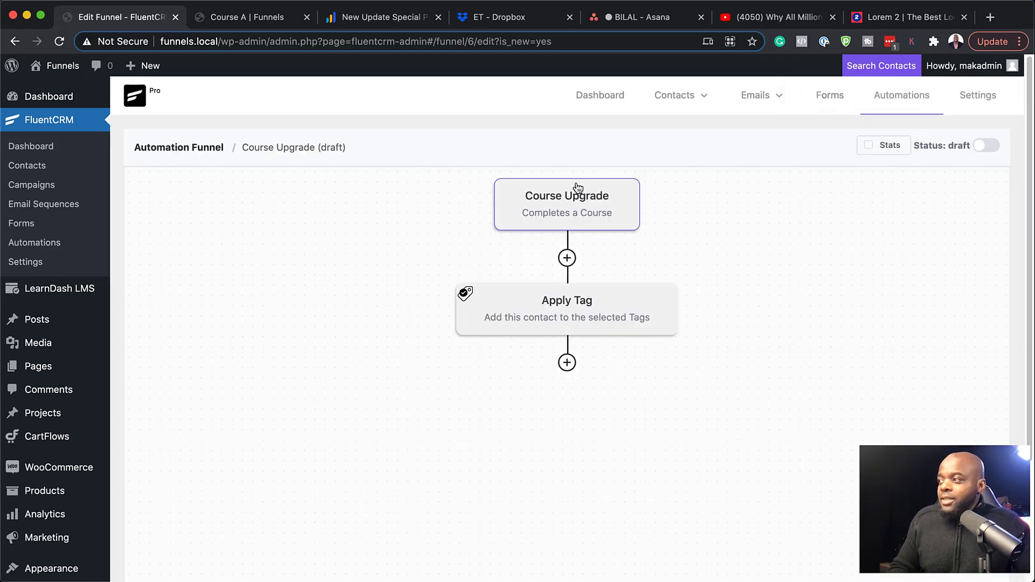
# - Add a Send Custom Email action after the Apply Tag block with the subject "30% Discount for Course B"
pyautogui.click(567, 363)
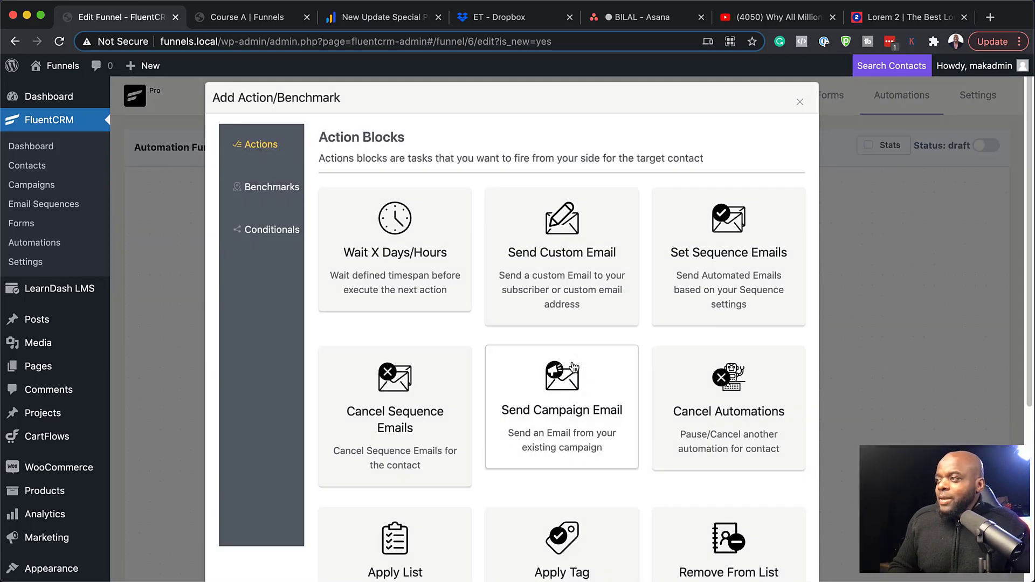
pyautogui.click(558, 256)
pyautogui.click(377, 335)
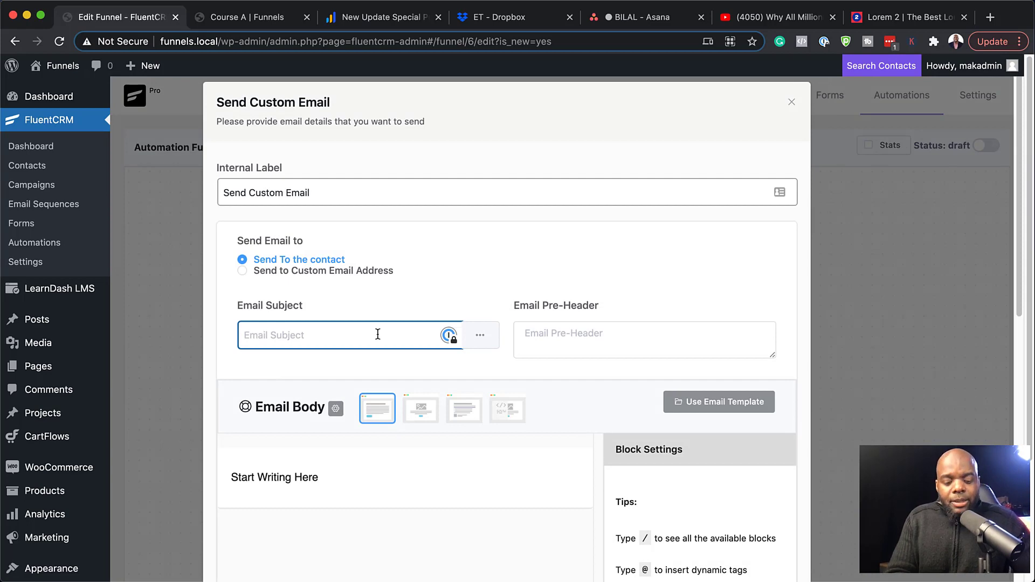
pyautogui.write('30% Discount for Course B')
# - Replace the email body's "Start Writing Here" text with two placeholder paragraphs, starting with "Lorem ipsum dolor sit amet"
pyautogui.scroll(-4, 446, 399)
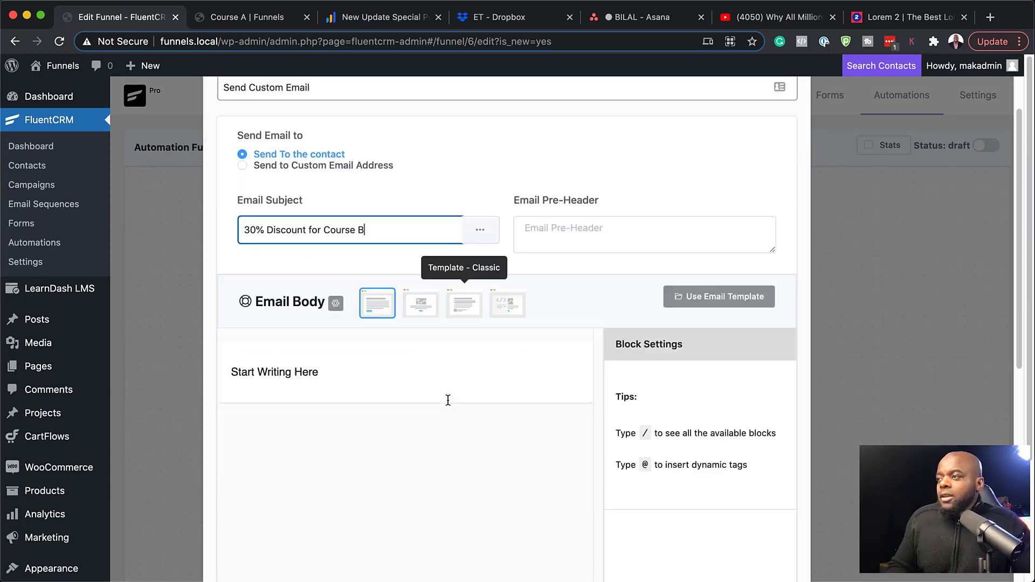
pyautogui.click(295, 271)
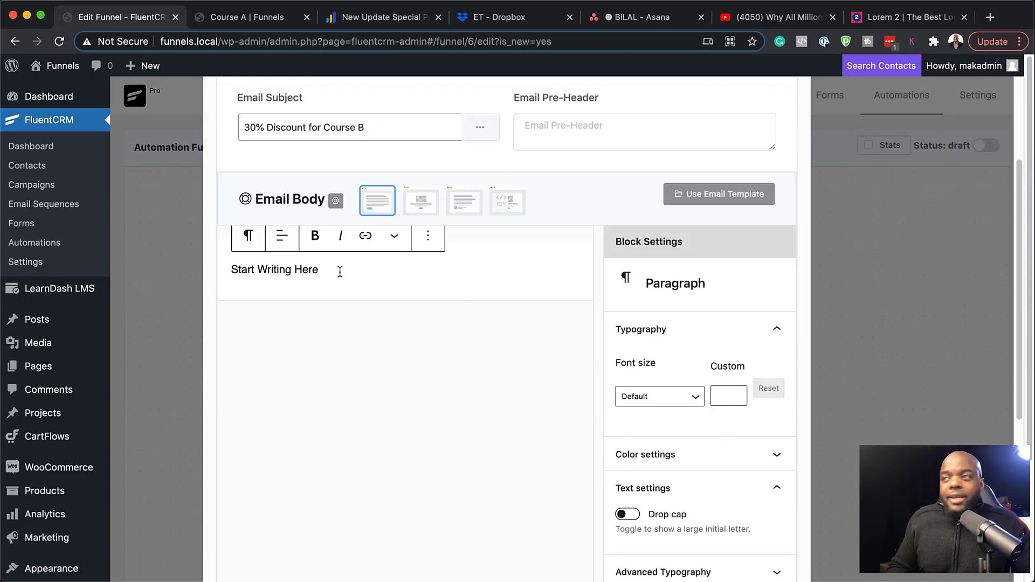
pyautogui.moveTo(315, 269); pyautogui.dragTo(229, 268)
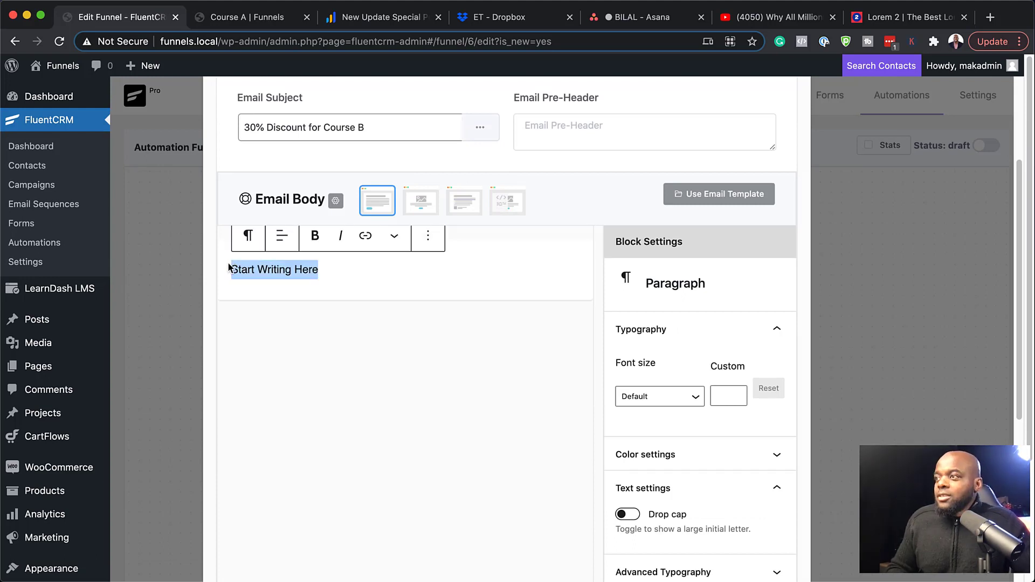
pyautogui.write('Lorem ipsum dolor sit amet, consectetuer adipiscing elit. Donec odio. Quisque volutpat mattis eros. Nullam malesuada erat ut turpis. Suspendisse urna nibh, viverra non, semper suscipit, posuere a, pede. Donec nec justo eget felis facilisis fermentum. Aliquam porttitor mauris sit amet orci. Aenean dignissim pellentesque felis.')
# - Link the words "pellentesque felis." in the email body to #, opening in a new tab, and save the email action
pyautogui.moveTo(485, 351); pyautogui.dragTo(386, 355)
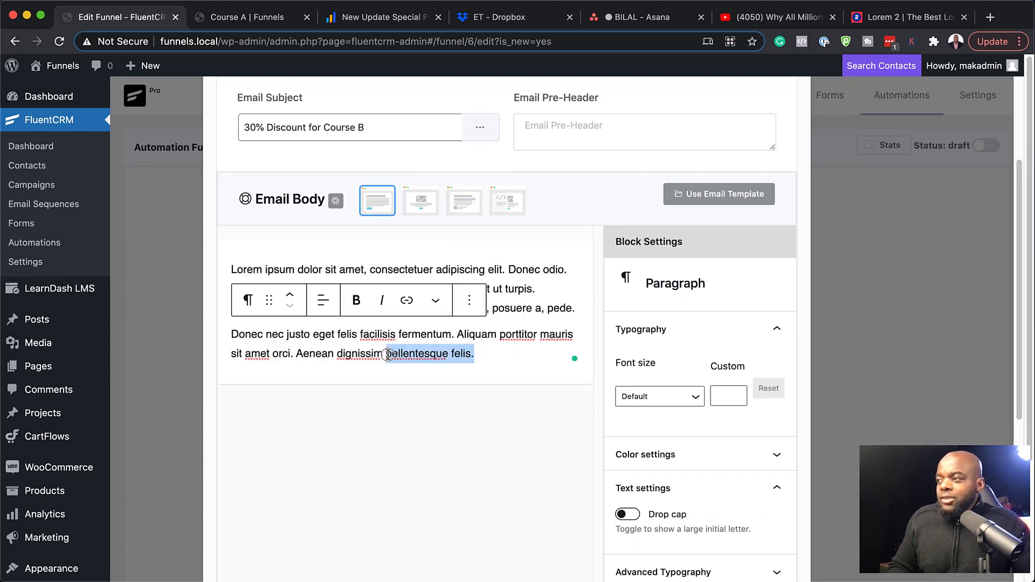
pyautogui.click(407, 300)
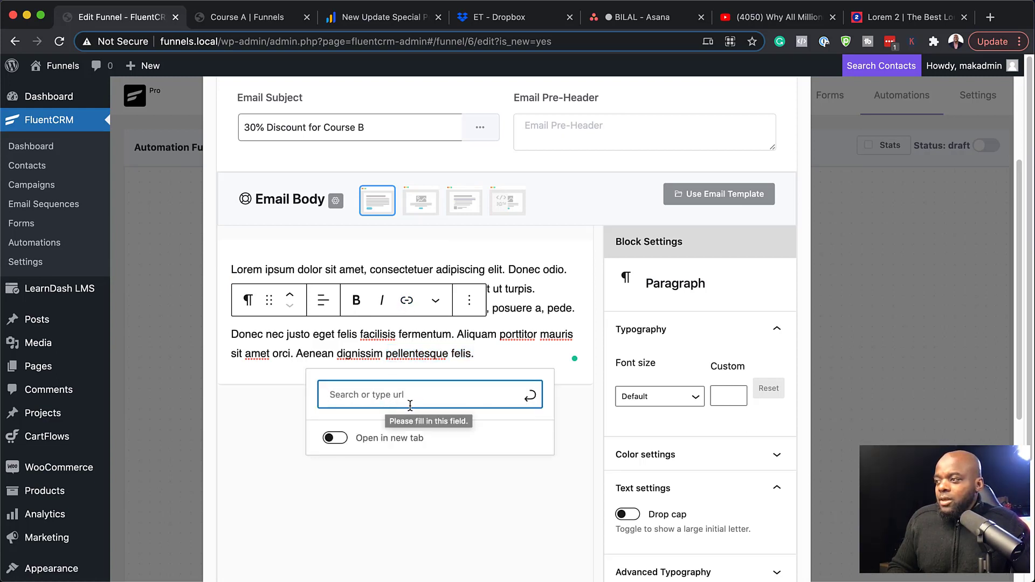
pyautogui.write('#')
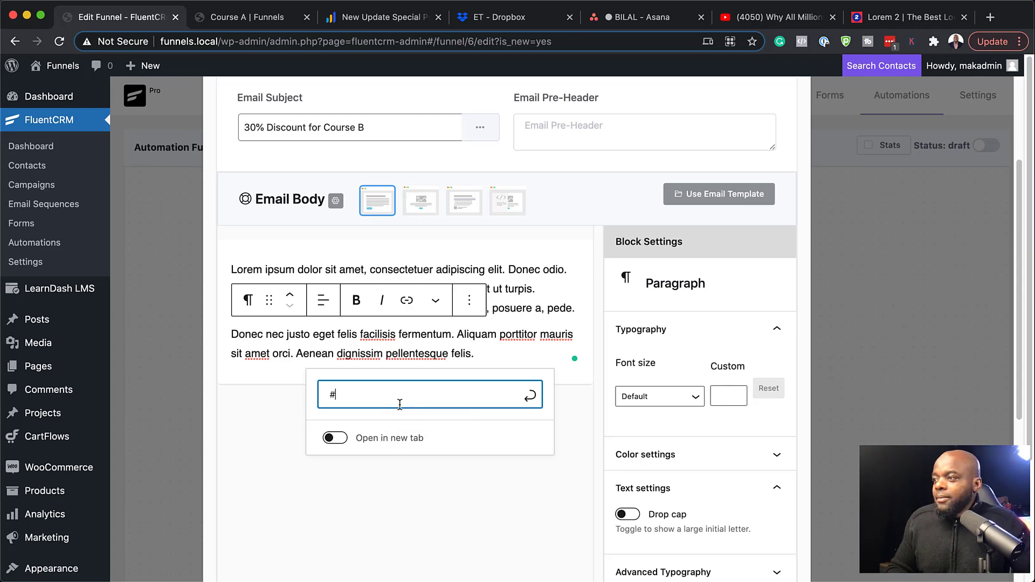
pyautogui.click(334, 438)
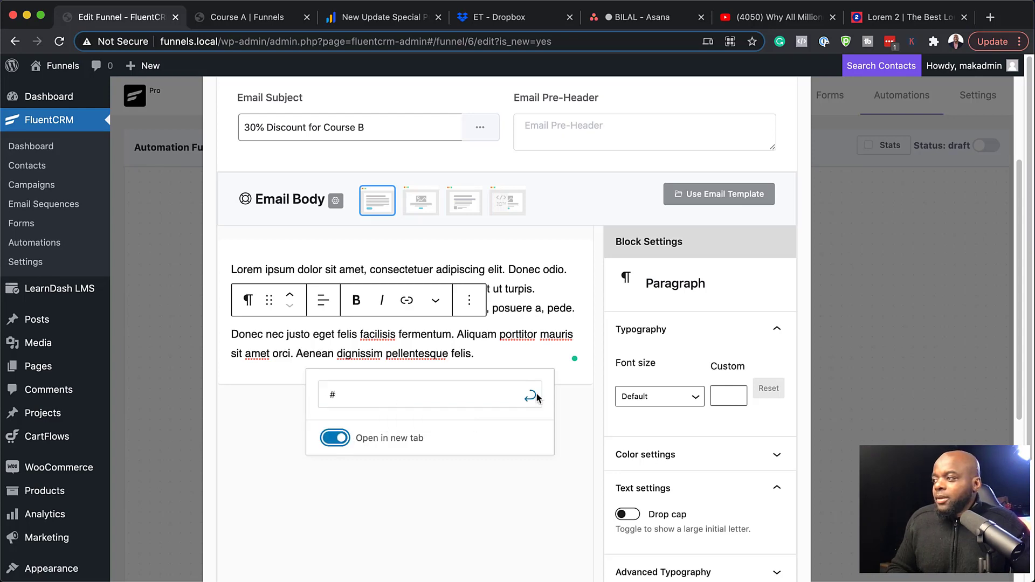
pyautogui.click(536, 397)
pyautogui.scroll(-5, 523, 410)
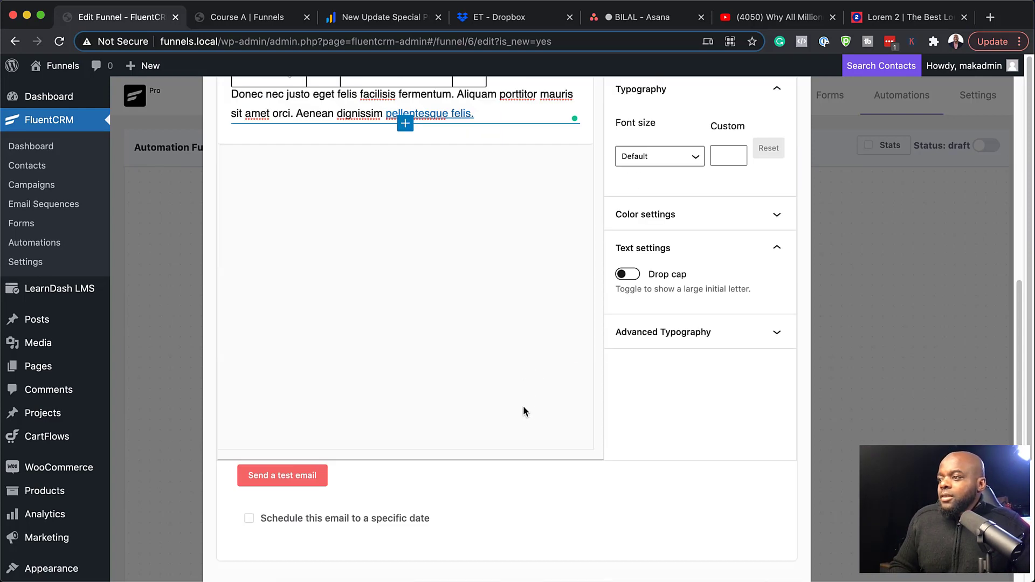
pyautogui.scroll(-2, 523, 407)
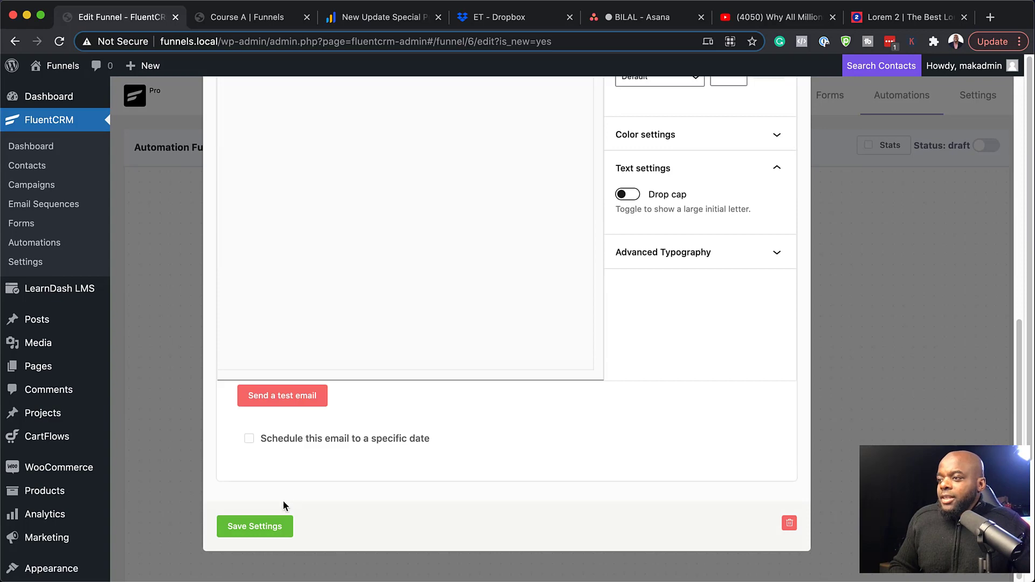
pyautogui.click(250, 528)
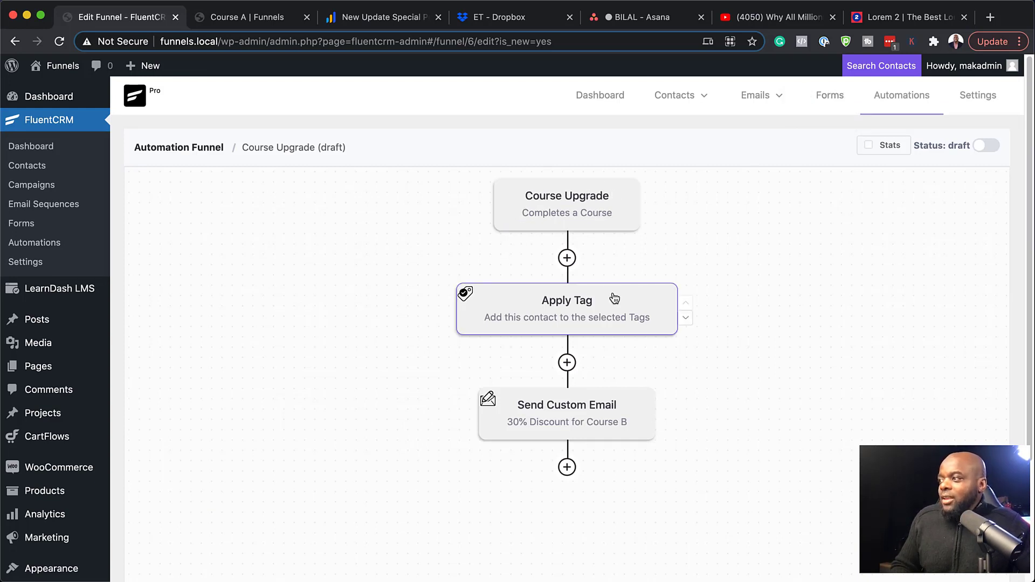
# - Change the custom email action's internal label to First Offer for Course B and save it
pyautogui.click(600, 411)
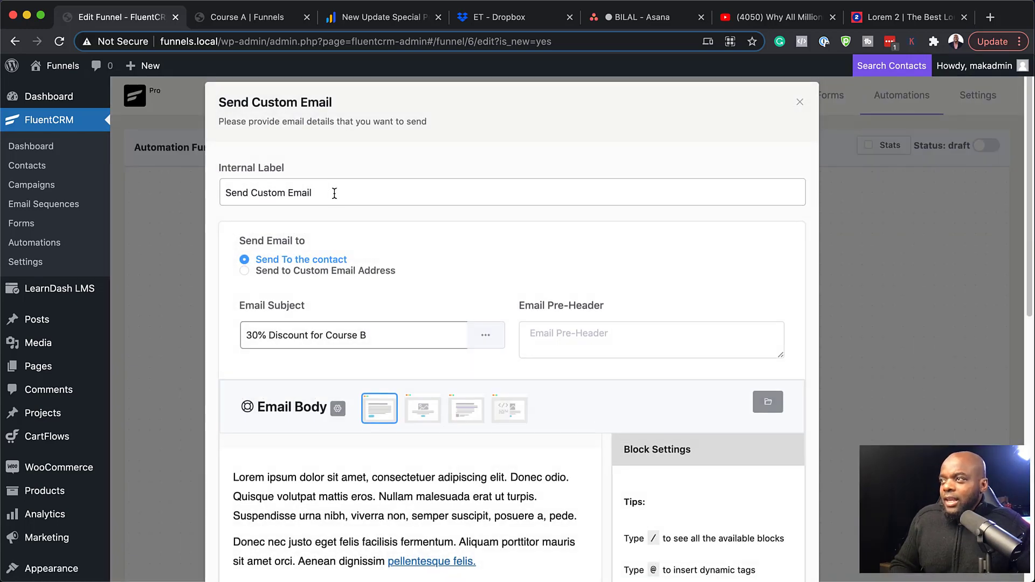
pyautogui.moveTo(335, 193); pyautogui.dragTo(227, 193)
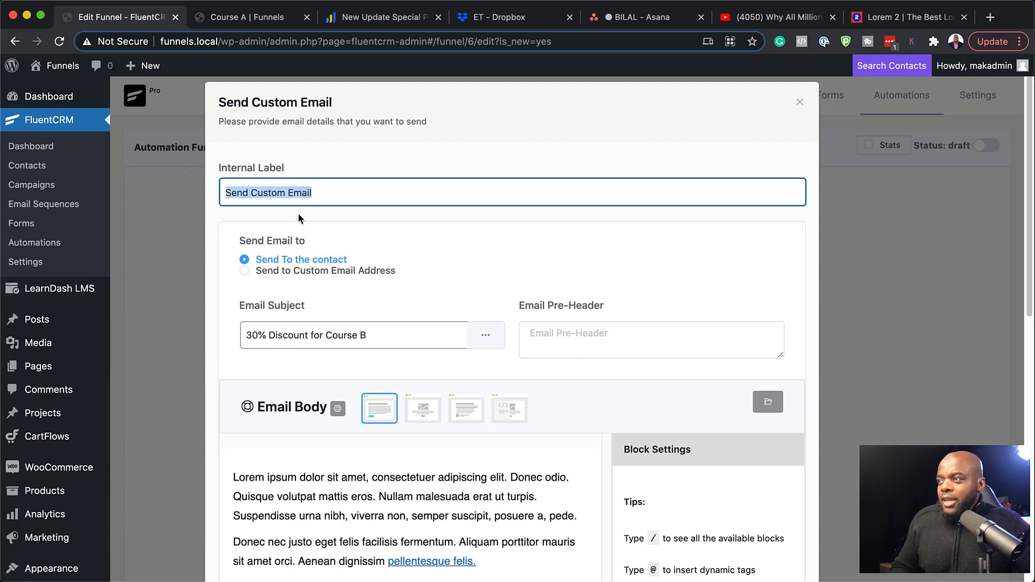
pyautogui.write('First Offer for Course B')
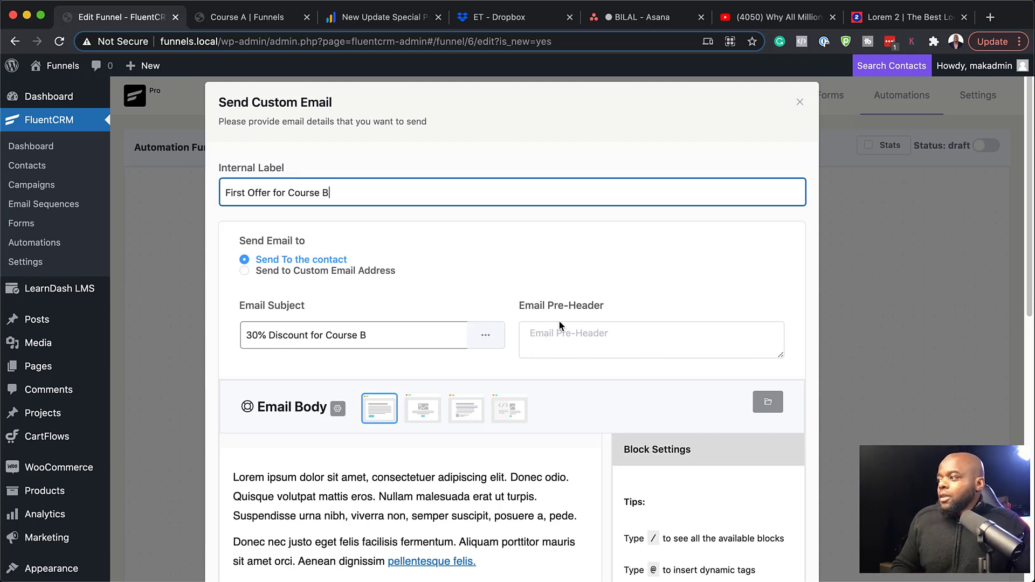
pyautogui.scroll(-8, 532, 501)
pyautogui.scroll(-2, 322, 509)
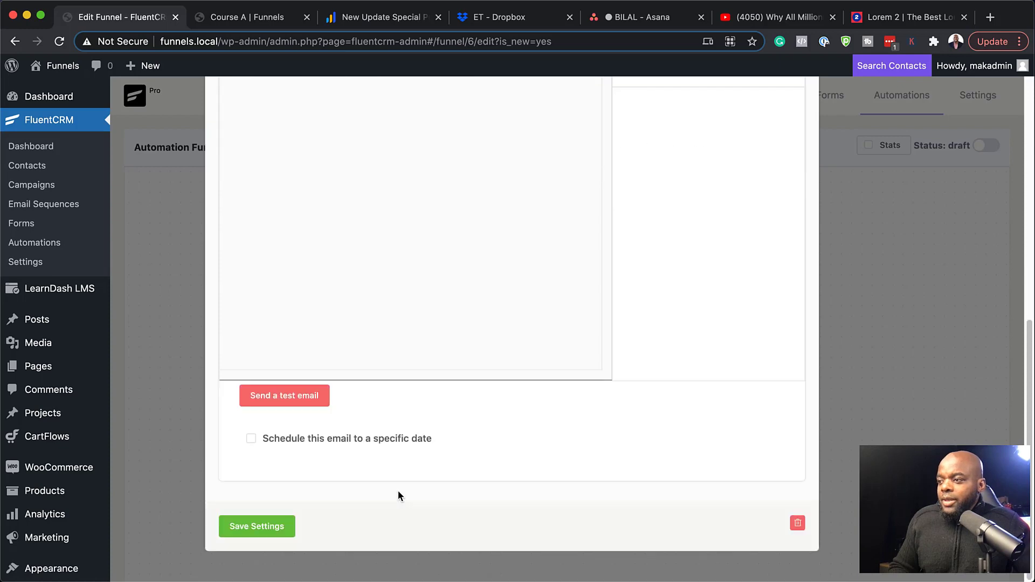
pyautogui.click(279, 529)
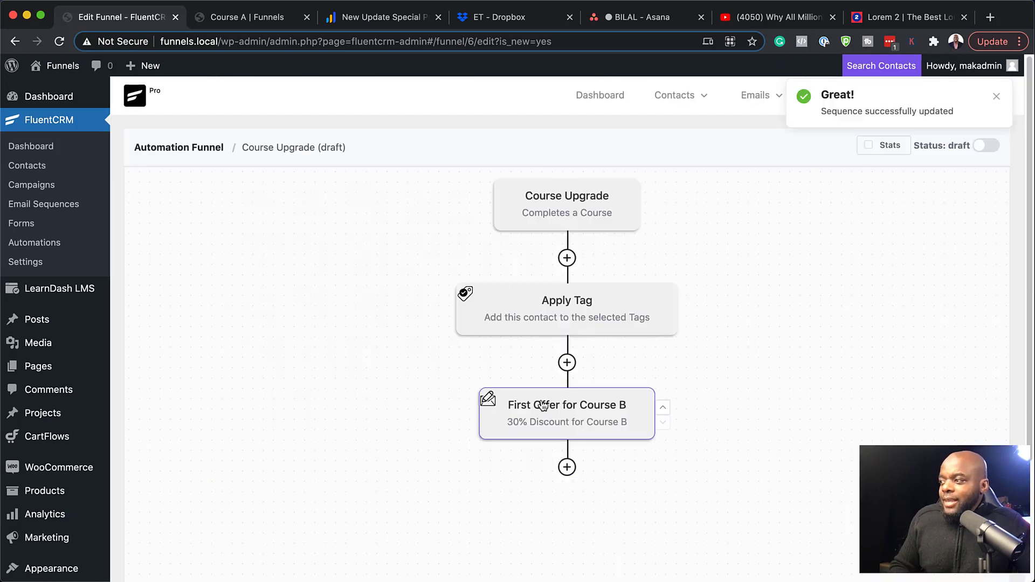
# - Add a Wait X Days/Hours action of 2 days after the First Offer for Course B email and save it
pyautogui.scroll(-2, 566, 404)
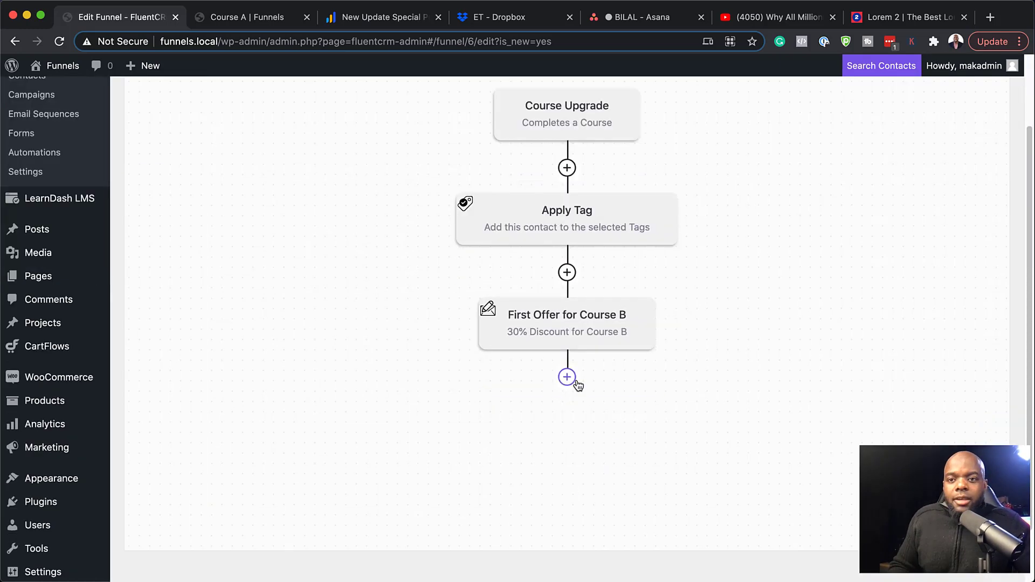
pyautogui.click(566, 377)
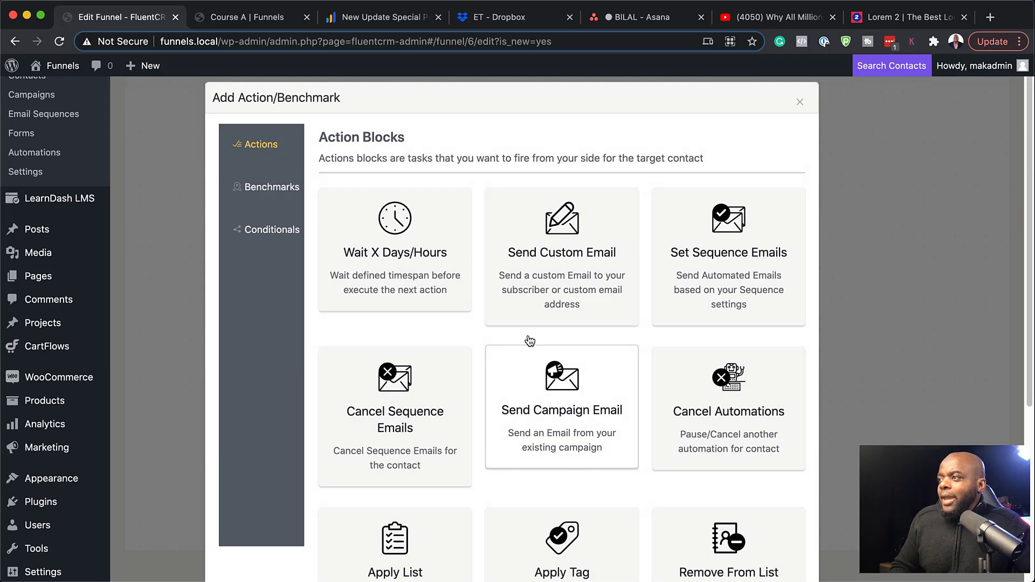
pyautogui.click(431, 256)
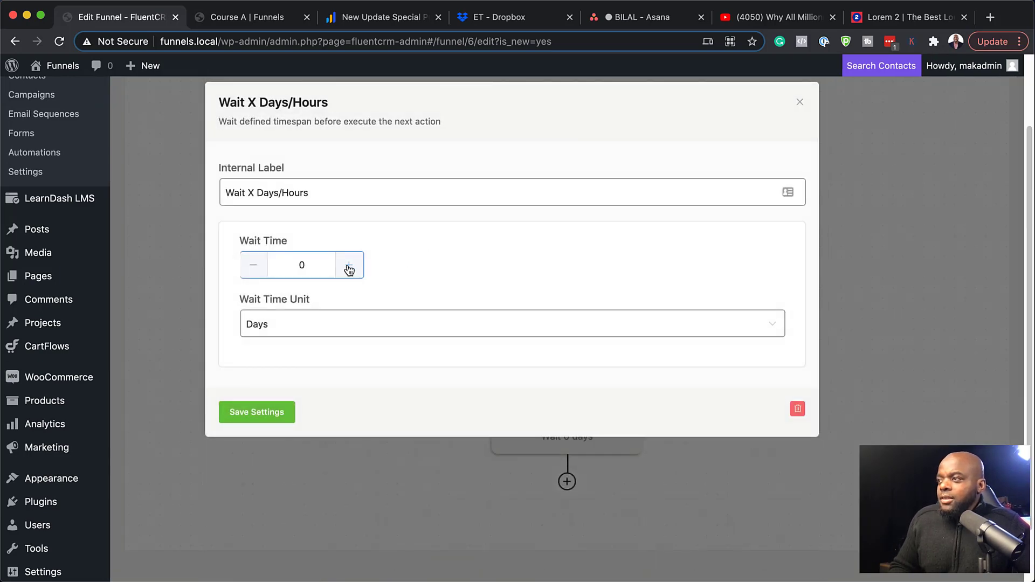
pyautogui.click(268, 415)
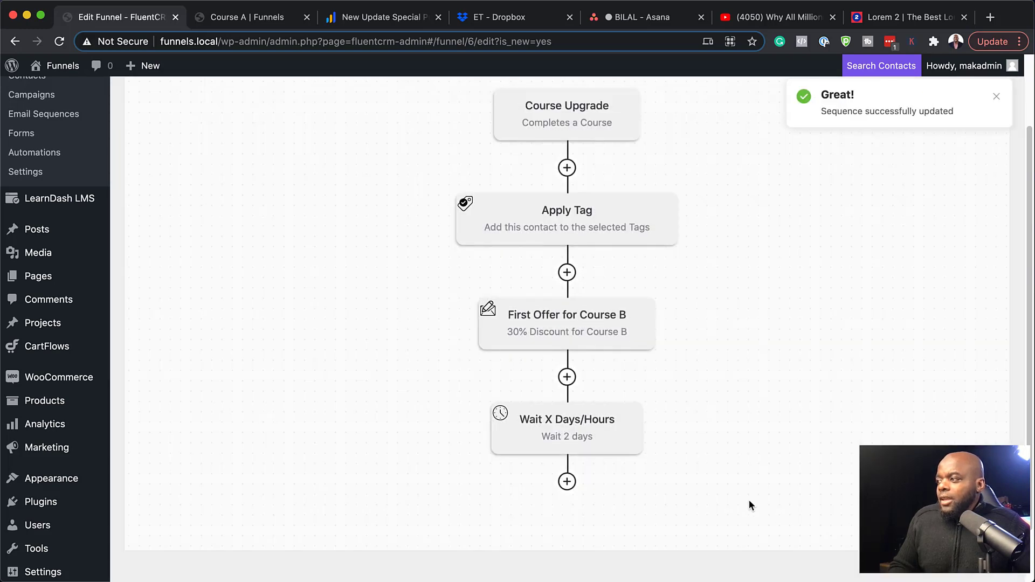
# - Add a Send Custom Email action after the wait, labelled Second Offer Email, with the subject "30% Discount Last Chance"
pyautogui.scroll(-2, 722, 491)
pyautogui.click(566, 418)
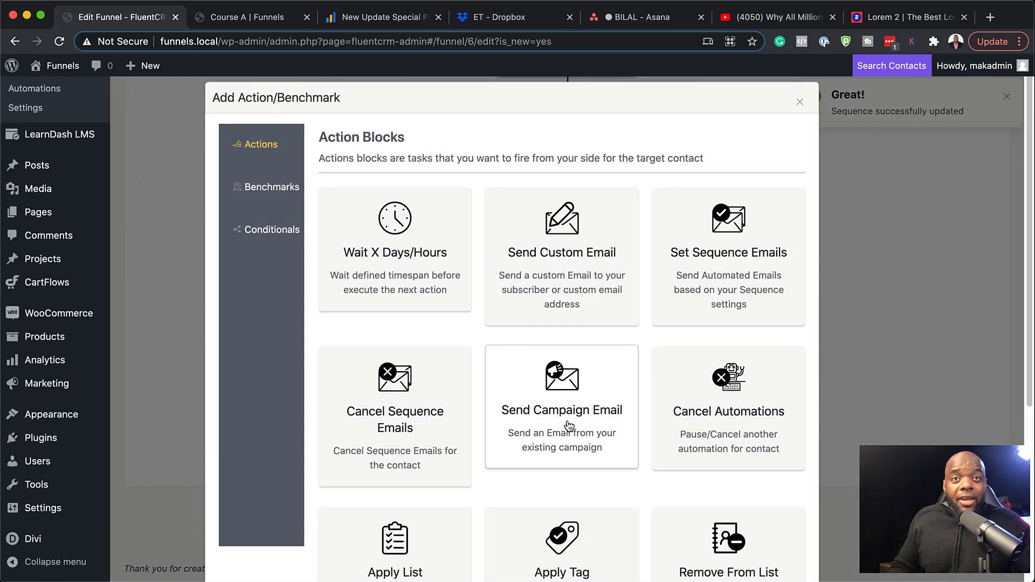
pyautogui.click(547, 291)
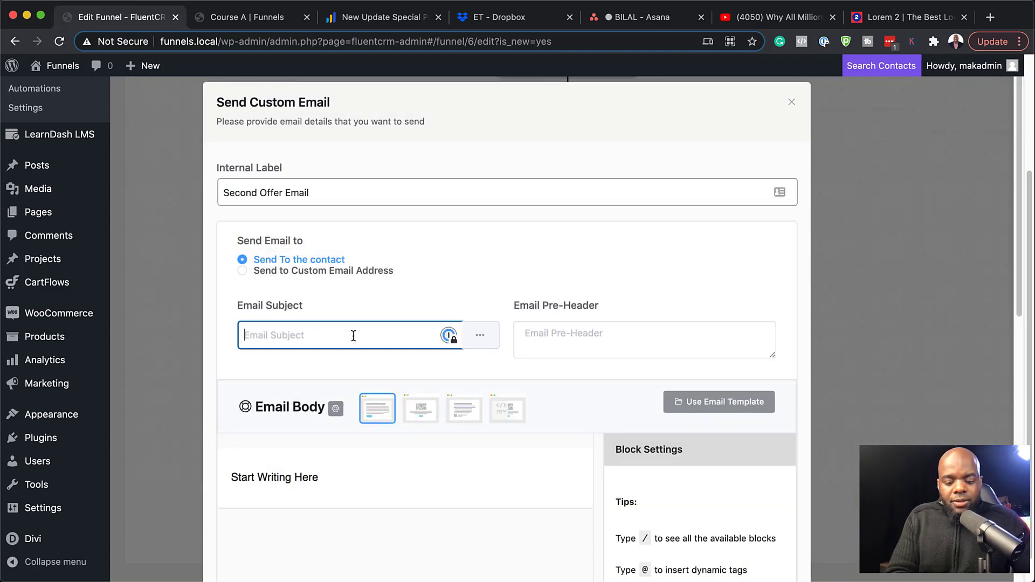
pyautogui.write('£0')
pyautogui.press('BackSpace')
pyautogui.press('BackSpace')
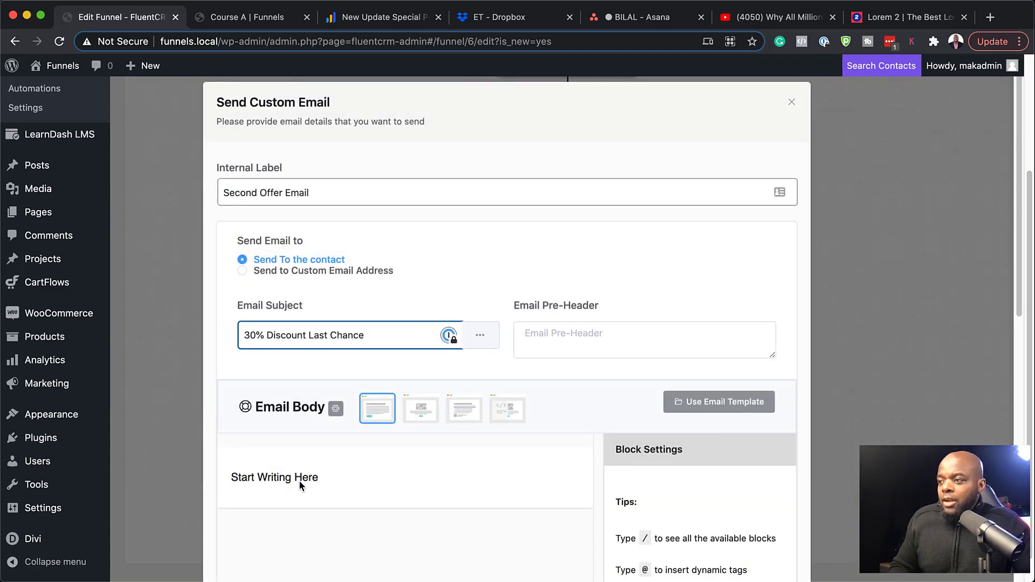
# - Replace the placeholder text in the Second Offer Email body with the Lorem ipsum filler paragraphs
pyautogui.click(299, 480)
pyautogui.click(329, 481)
pyautogui.tripleClick(330, 481)
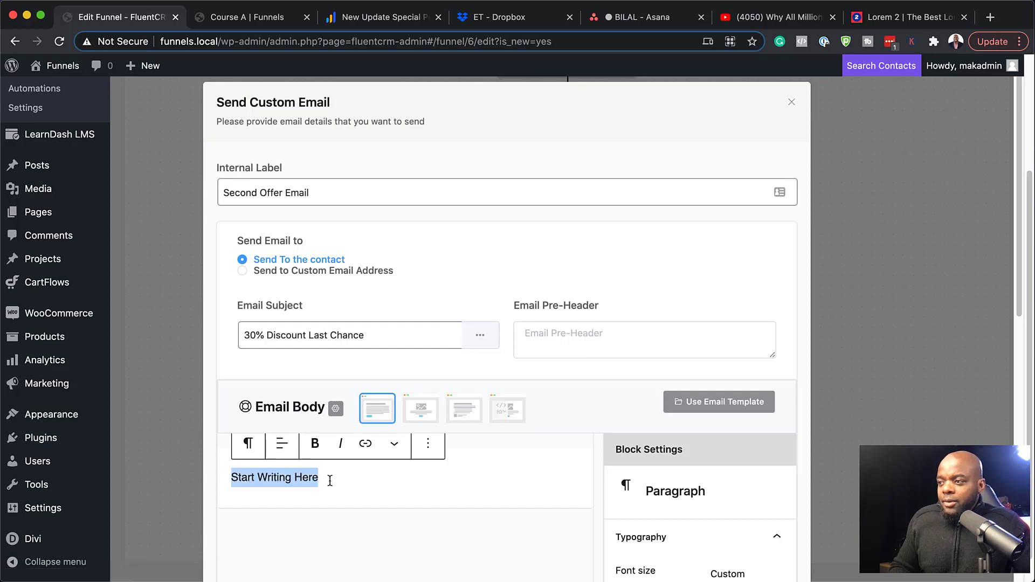
pyautogui.scroll(-7, 333, 479)
pyautogui.scroll(2, 386, 396)
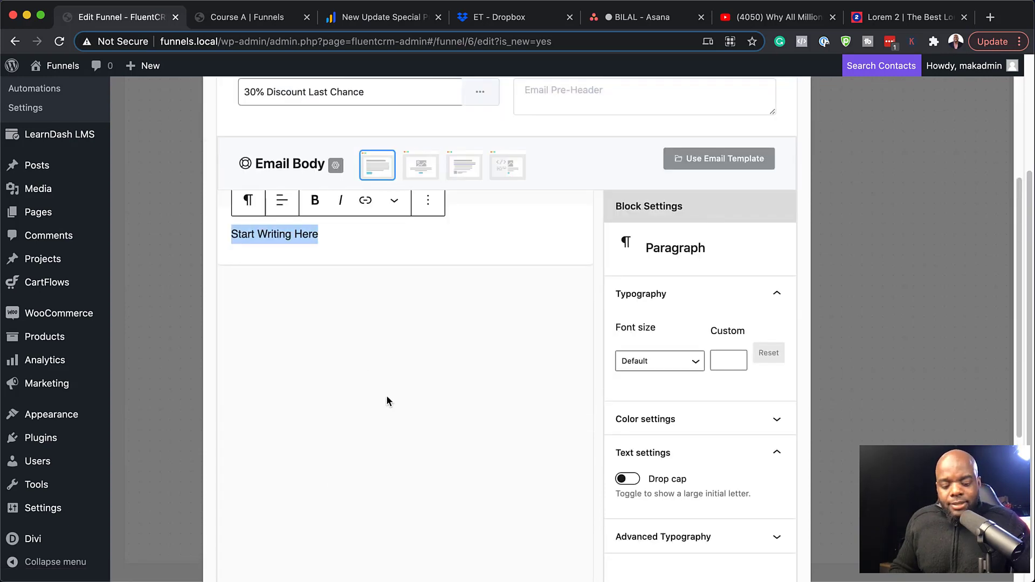
pyautogui.write('Lorem ipsum dolor sit amet, consectetuer adipiscing elit. Donec odio. Quisque volutpat mattis eros. Nullam malesuada erat ut turpis. Suspendisse urna nibh, viverra non, semper suscipit, posuere a, pede. Donec nec justo eget felis facilisis fermentum. Aliquam porttitor mauris sit amet orci. Aenean dignissim pellentesque felis.')
# - Link the closing words "pellentesque felis." to #, set to open in a new tab, and save the Second Offer Email action
pyautogui.moveTo(386, 318); pyautogui.dragTo(476, 318)
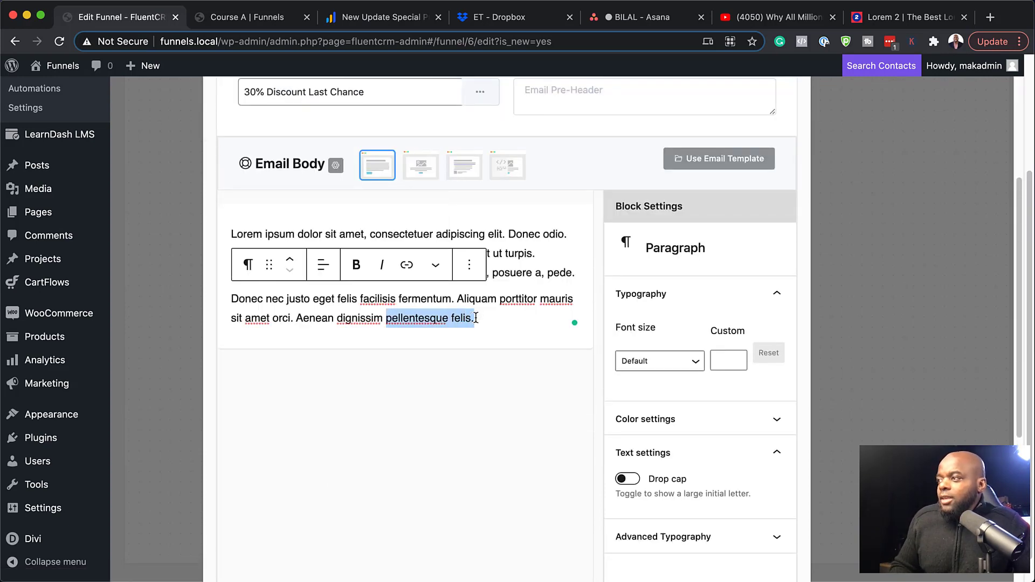
pyautogui.click(404, 266)
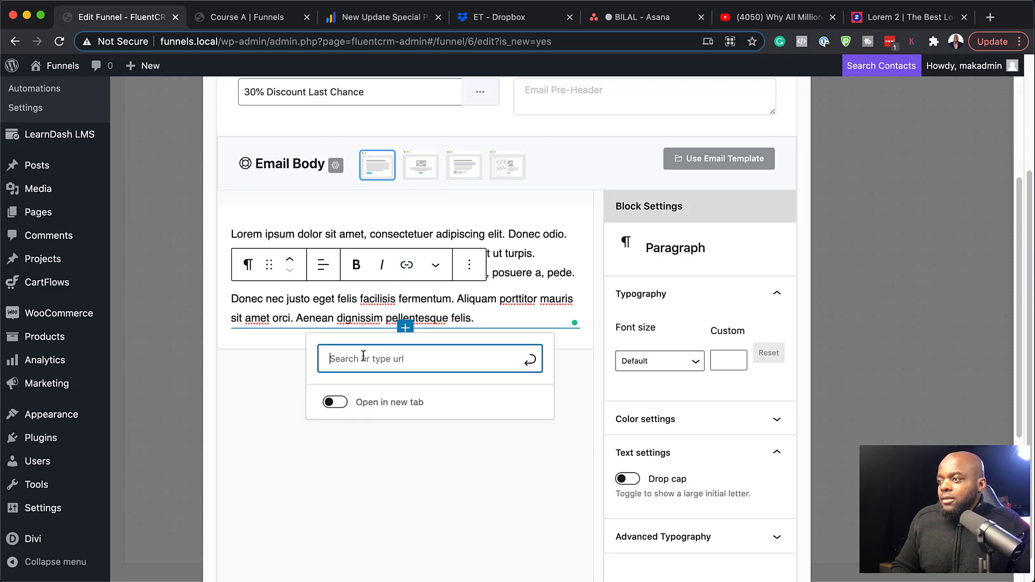
pyautogui.write('#')
pyautogui.click(335, 402)
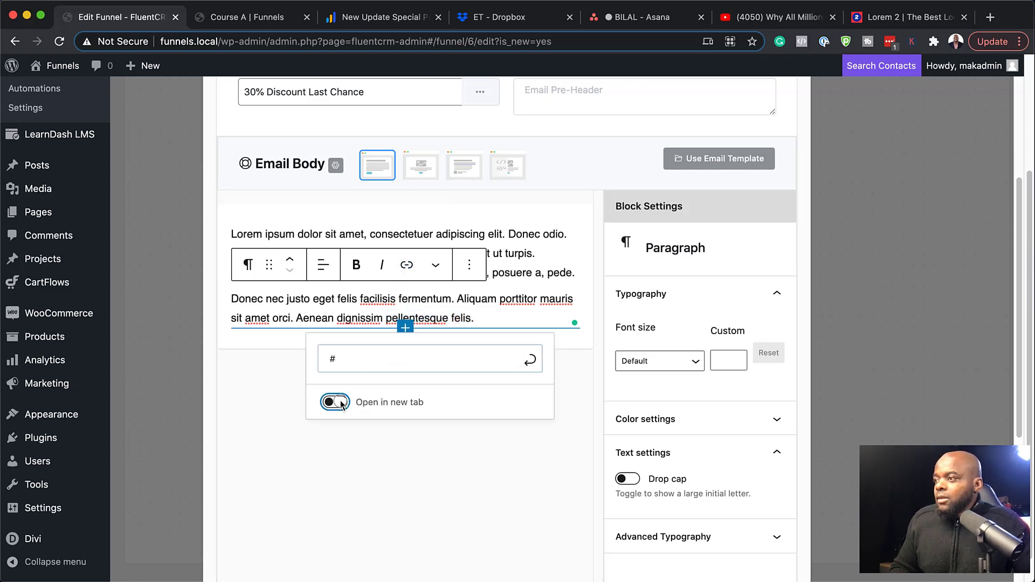
pyautogui.click(530, 360)
pyautogui.scroll(-5, 268, 529)
pyautogui.click(271, 530)
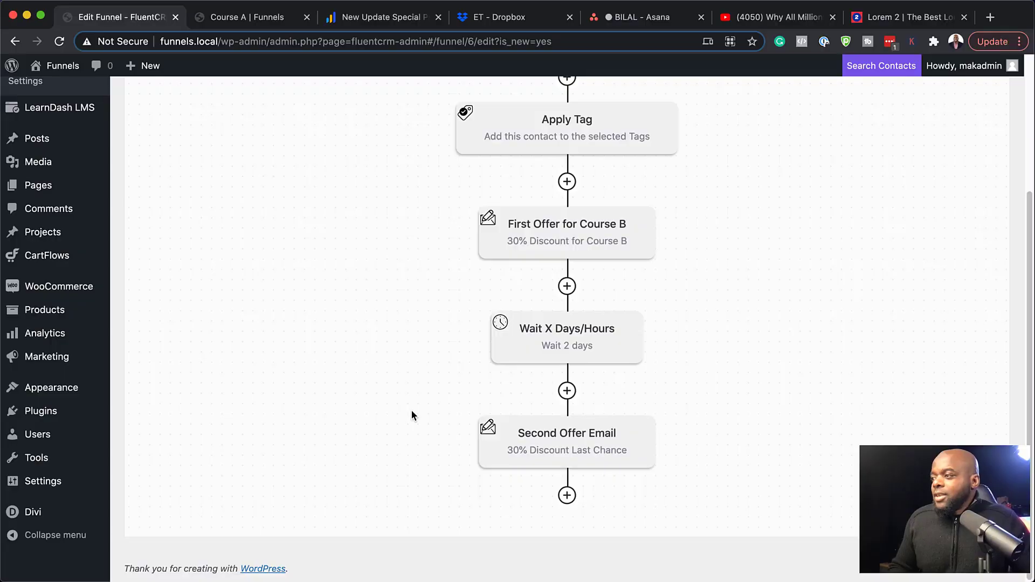
# - Publish the Course Upgrade funnel and turn on the stats display for its steps
pyautogui.scroll(5, 755, 323)
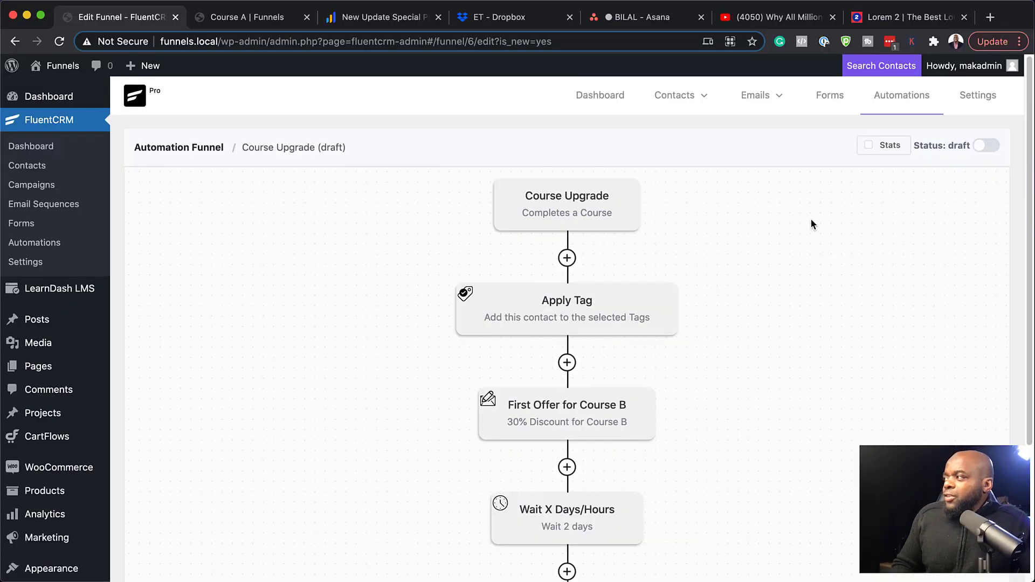
pyautogui.click(993, 147)
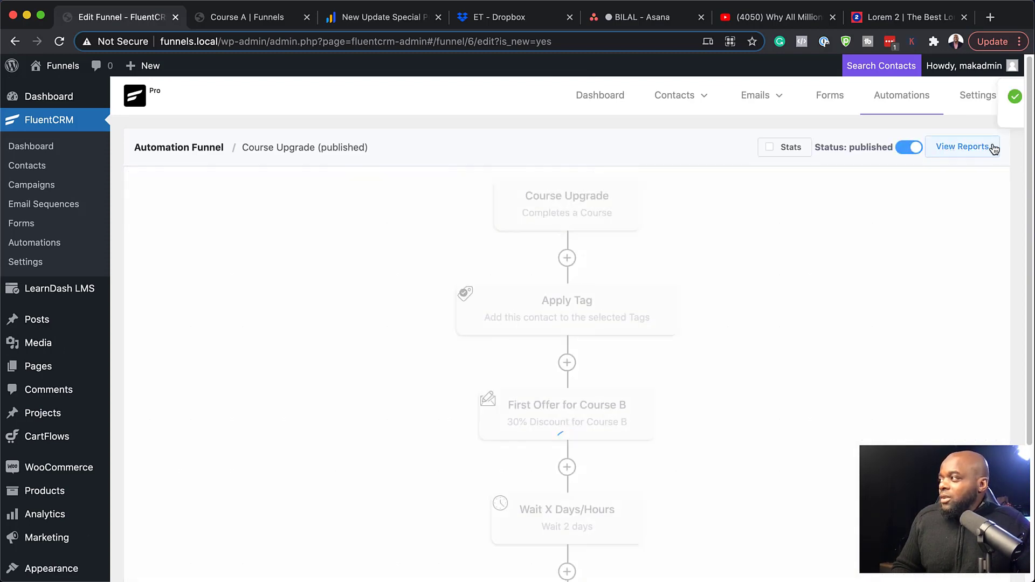
pyautogui.click(771, 150)
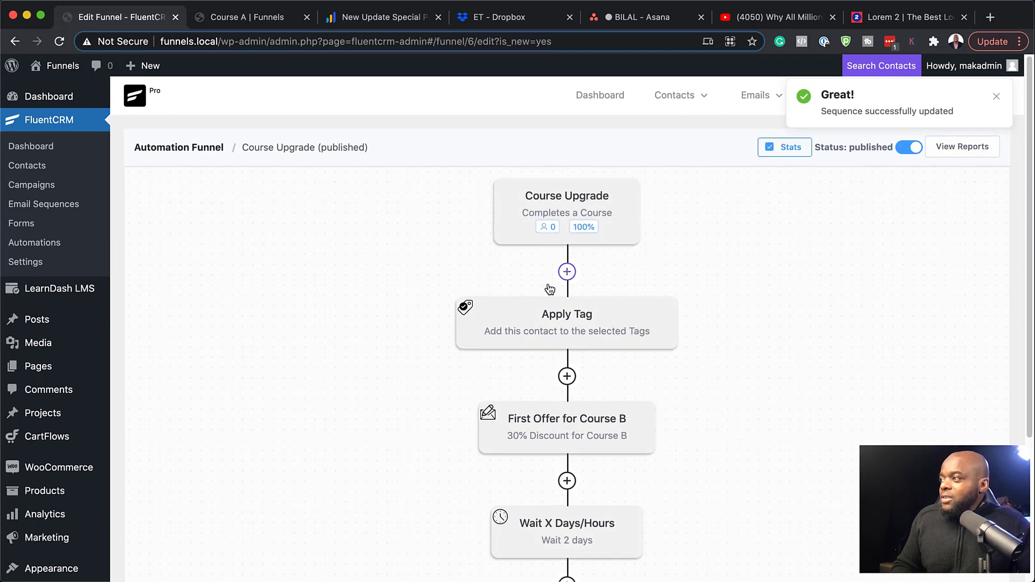
pyautogui.scroll(-4, 612, 315)
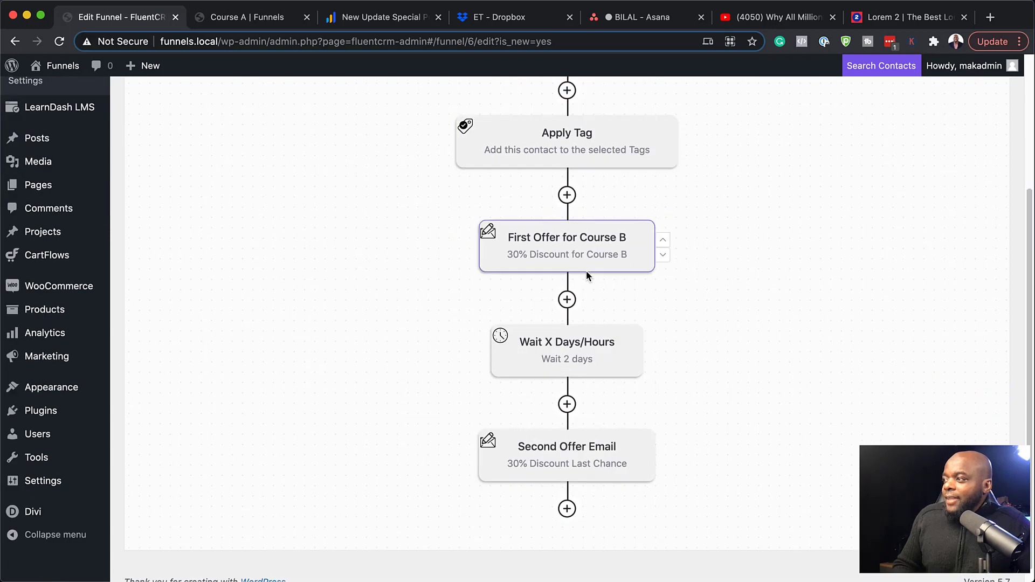
pyautogui.scroll(4, 678, 385)
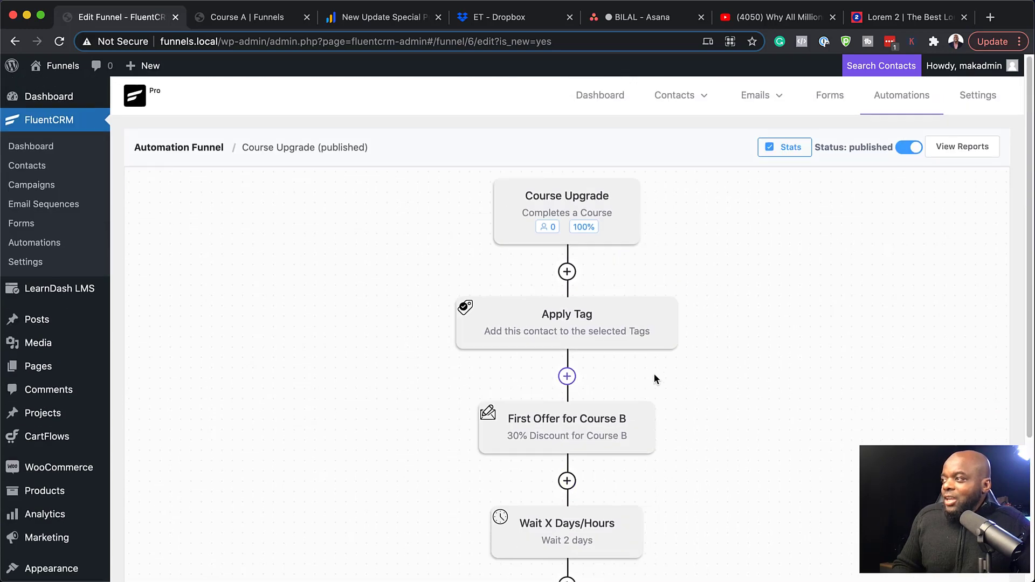
pyautogui.scroll(-1, 591, 537)
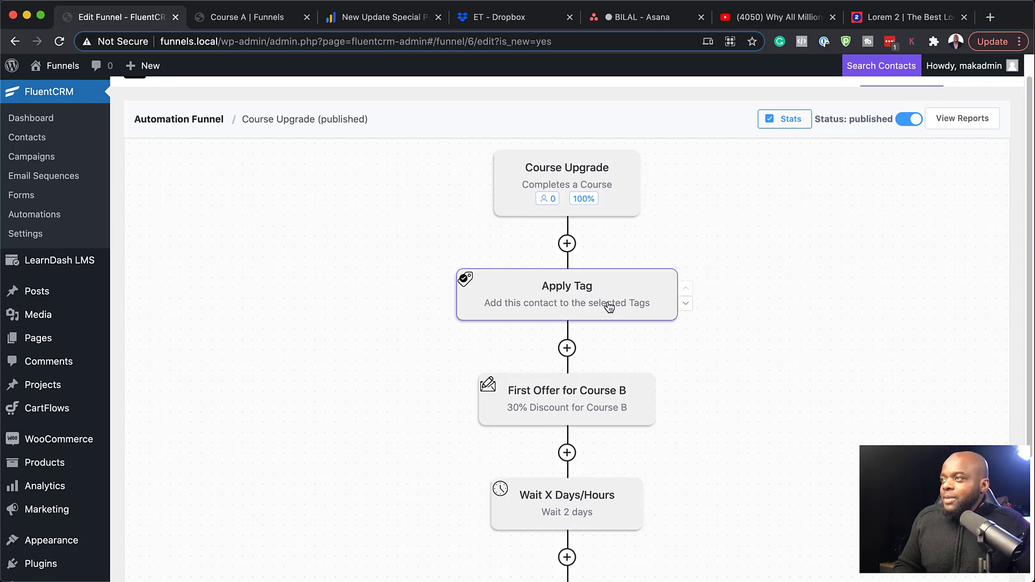
pyautogui.scroll(-3, 612, 448)
pyautogui.scroll(4, 612, 449)
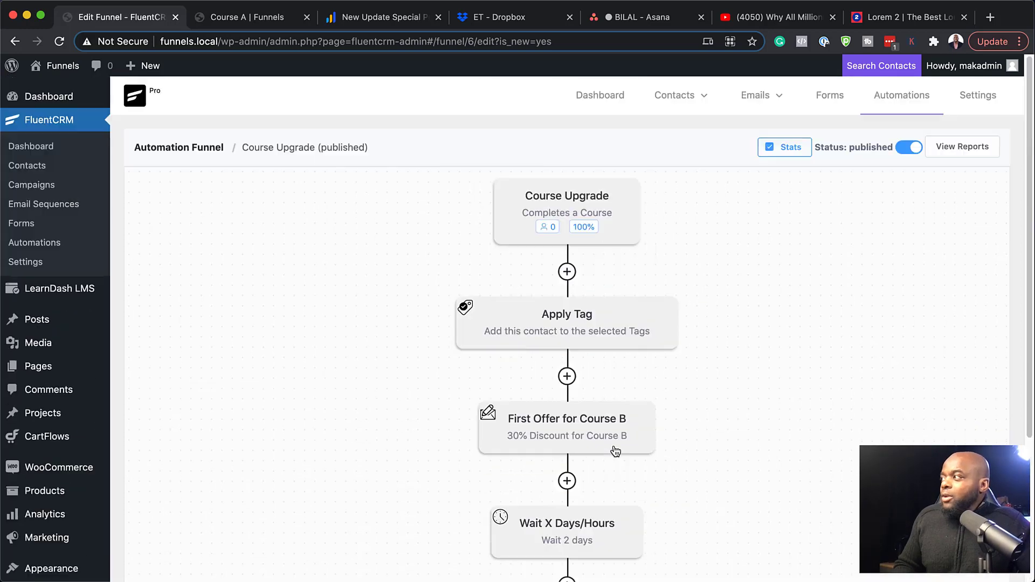
# - Examine the Course Upgrade funnel's reports: the chart report, step report, emails analytics and individual reporting
pyautogui.click(973, 154)
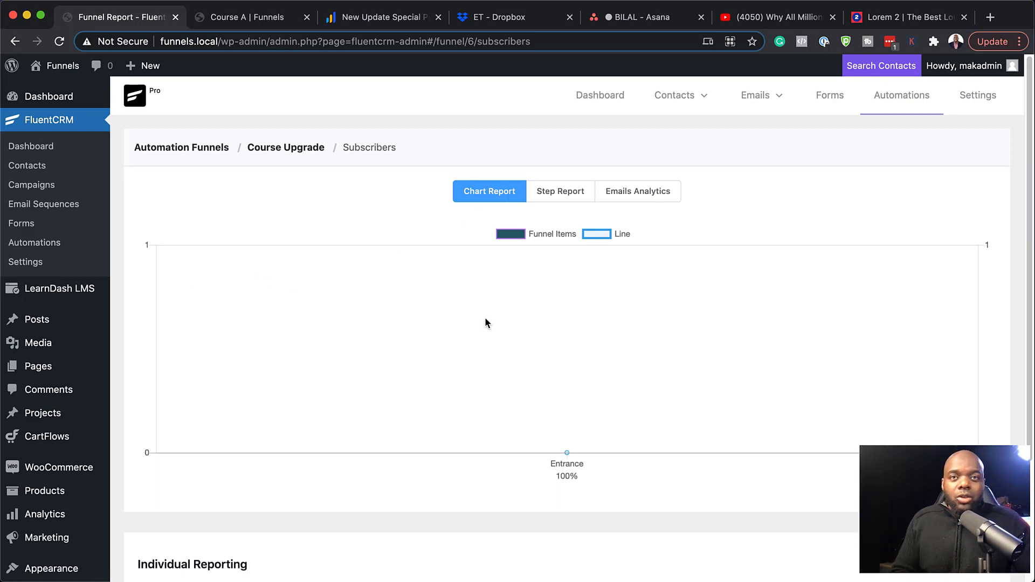
pyautogui.click(560, 199)
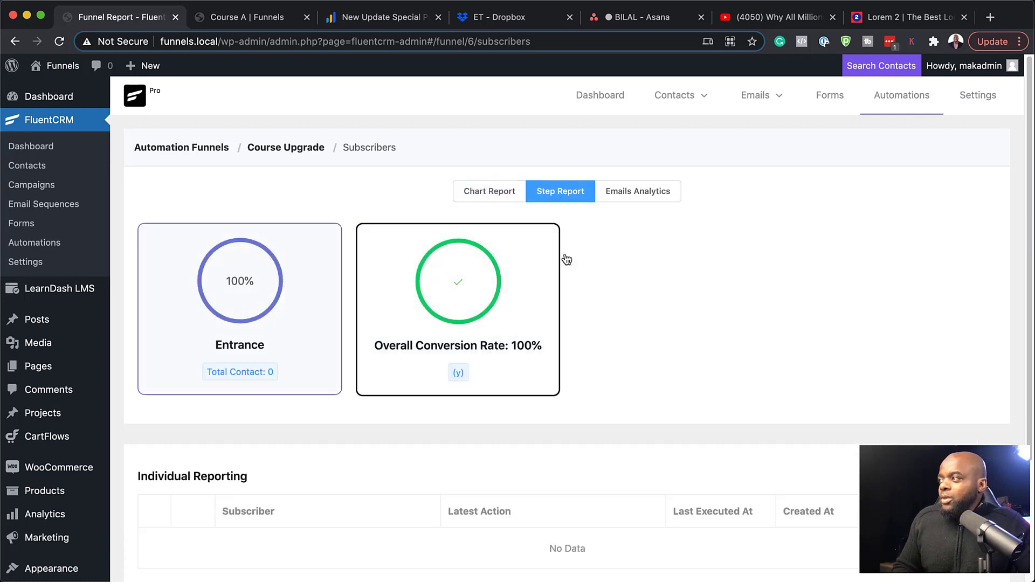
pyautogui.click(627, 195)
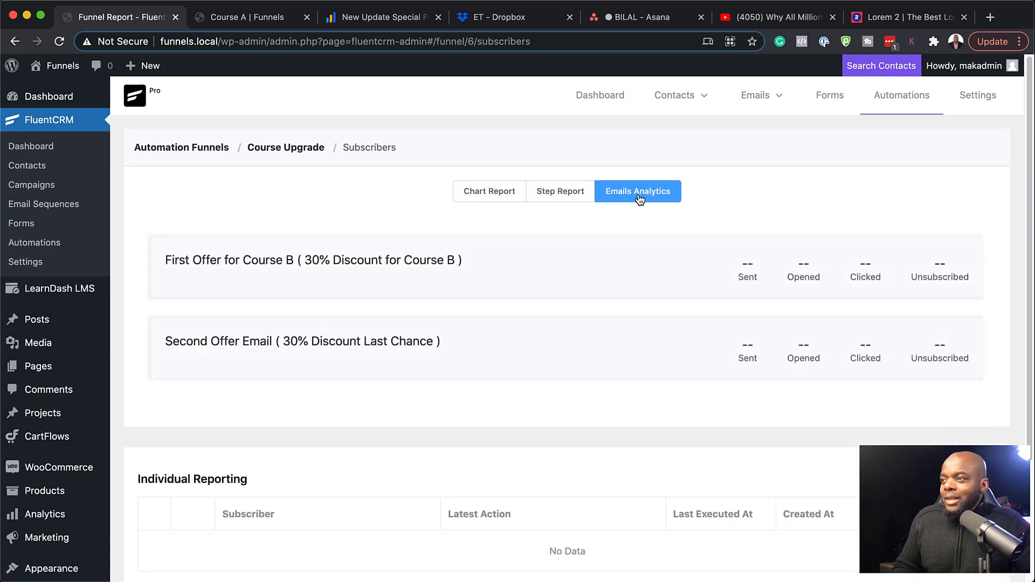
pyautogui.moveTo(240, 268)
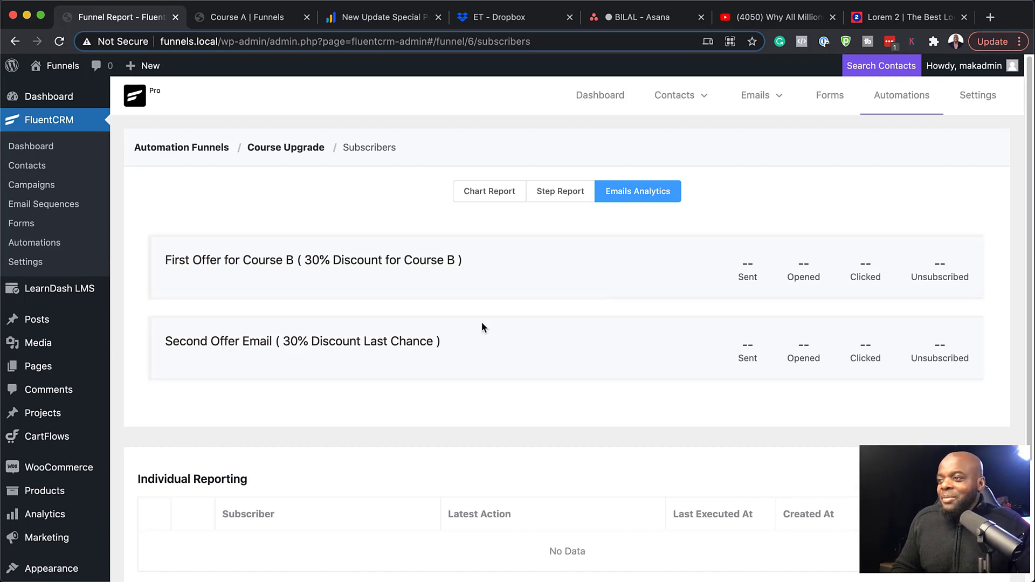
pyautogui.scroll(-3, 461, 338)
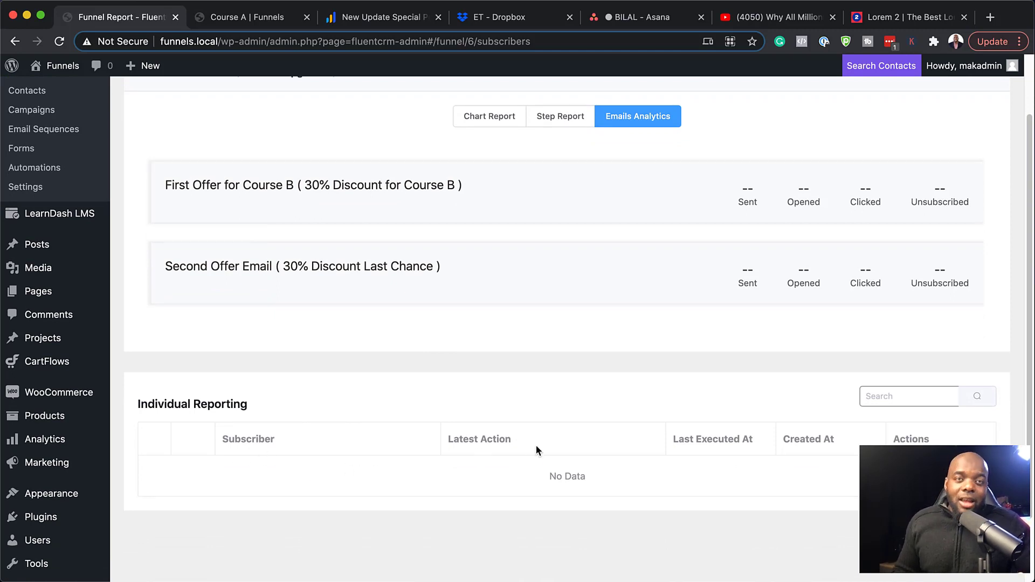
pyautogui.scroll(3, 534, 437)
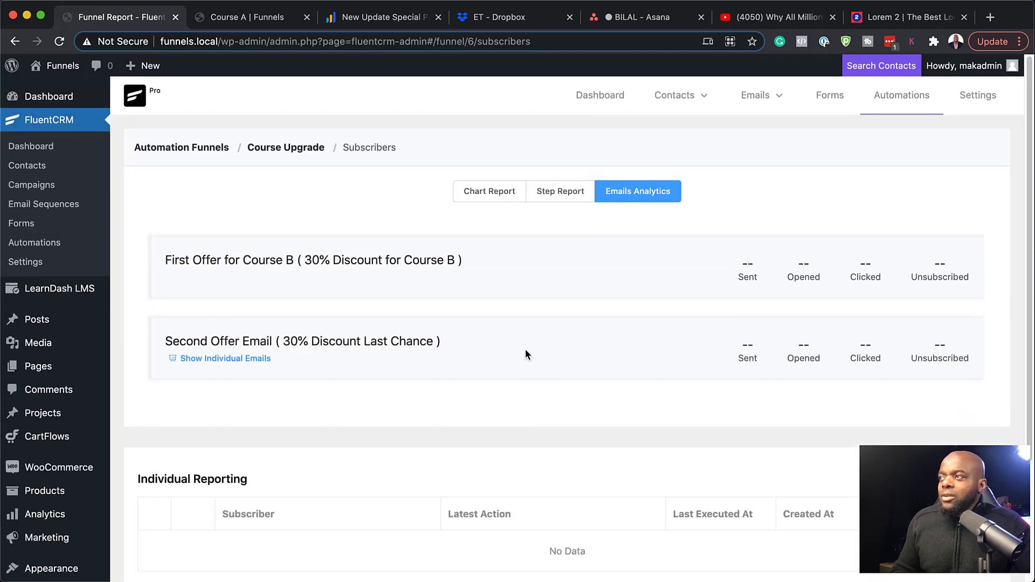